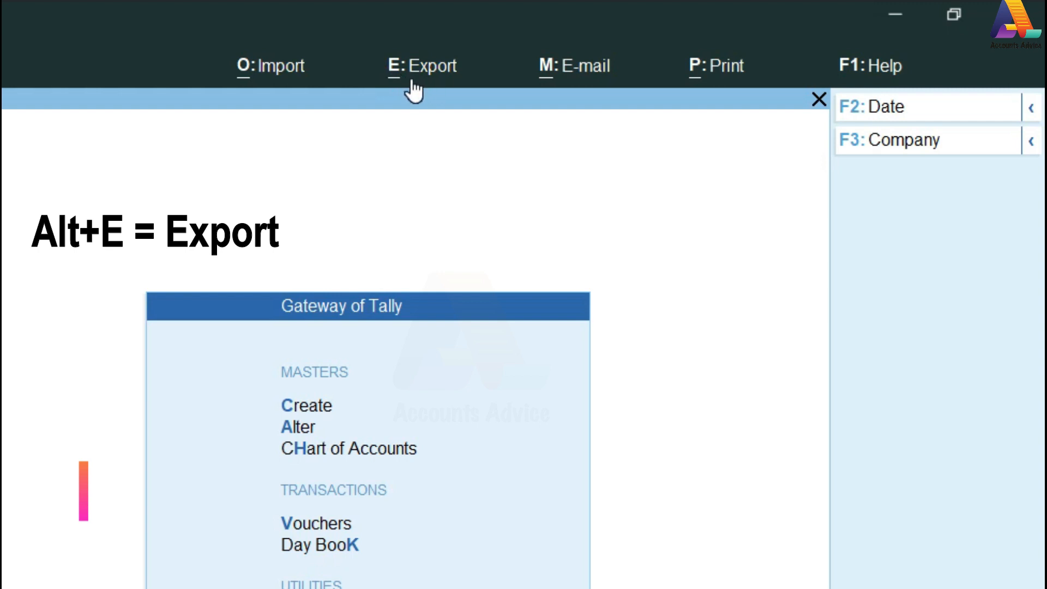
- Look through the export choices for reports, masters, transactions and configuration
click(413, 82)
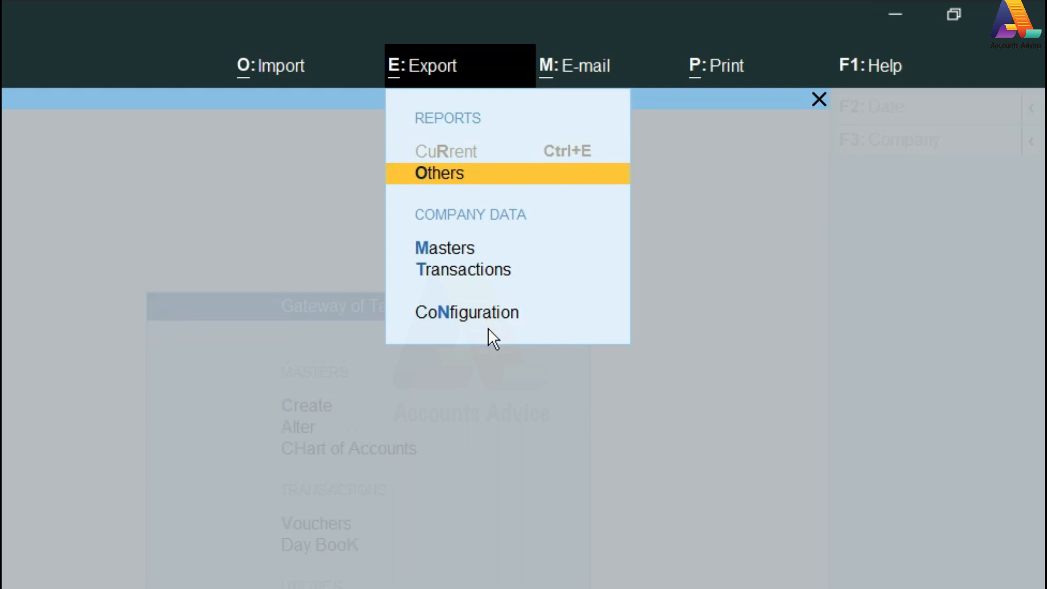
key(Up)
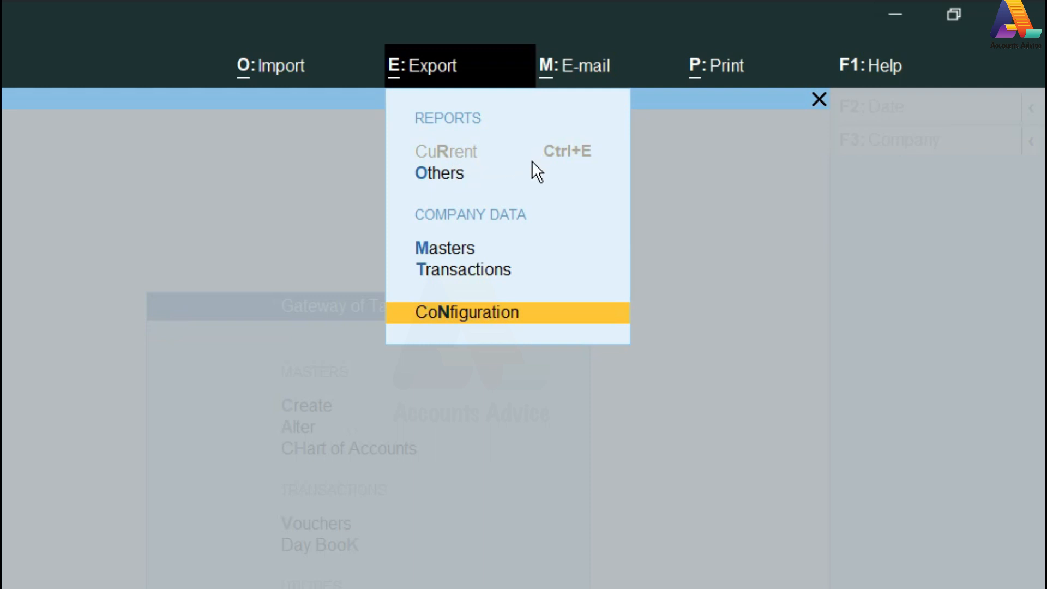
key(Up)
key(Up)
key(Up)
key(Up)
key(Up)
key(Up)
key(Up)
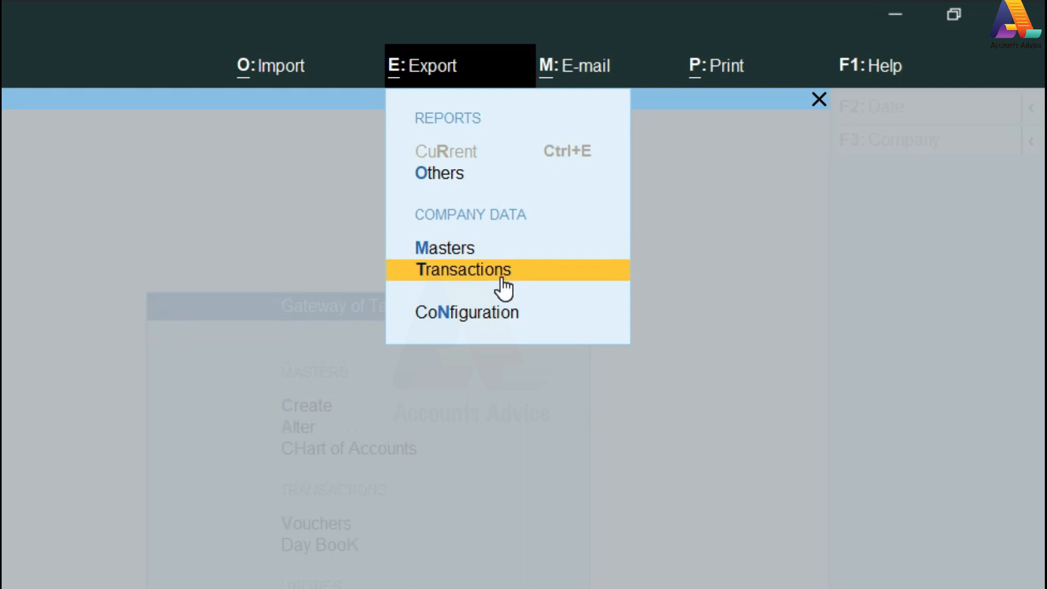
key(Up)
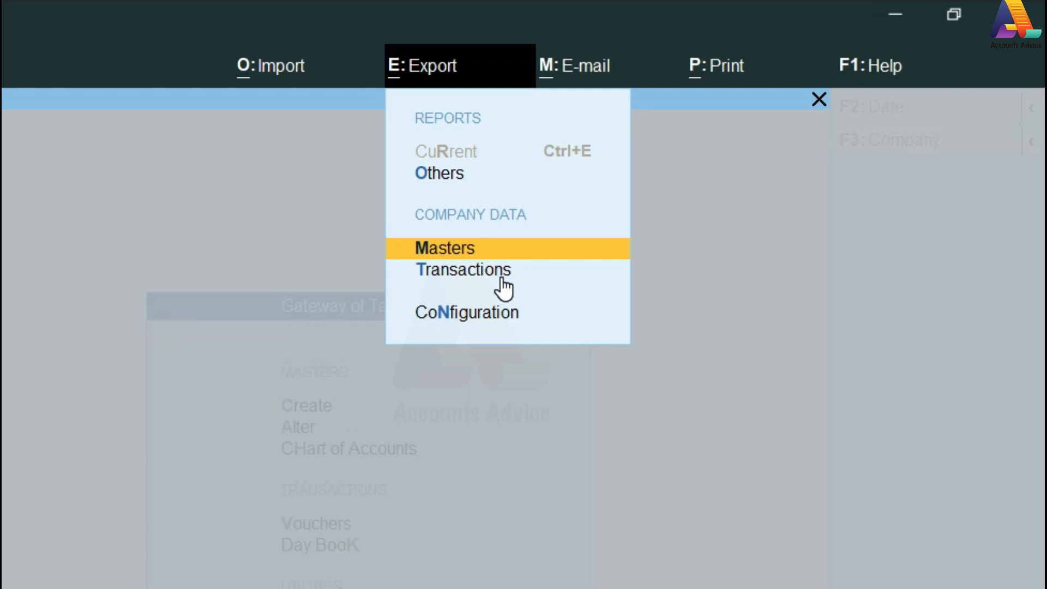
key(Down)
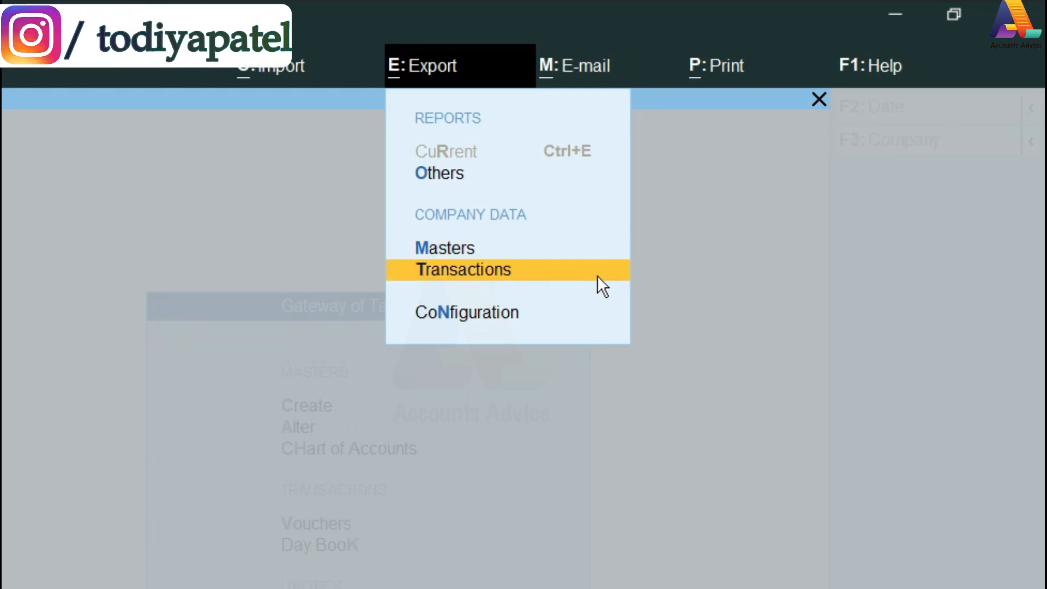
- Open the general export configuration and expand it to the full list of settings
click(501, 323)
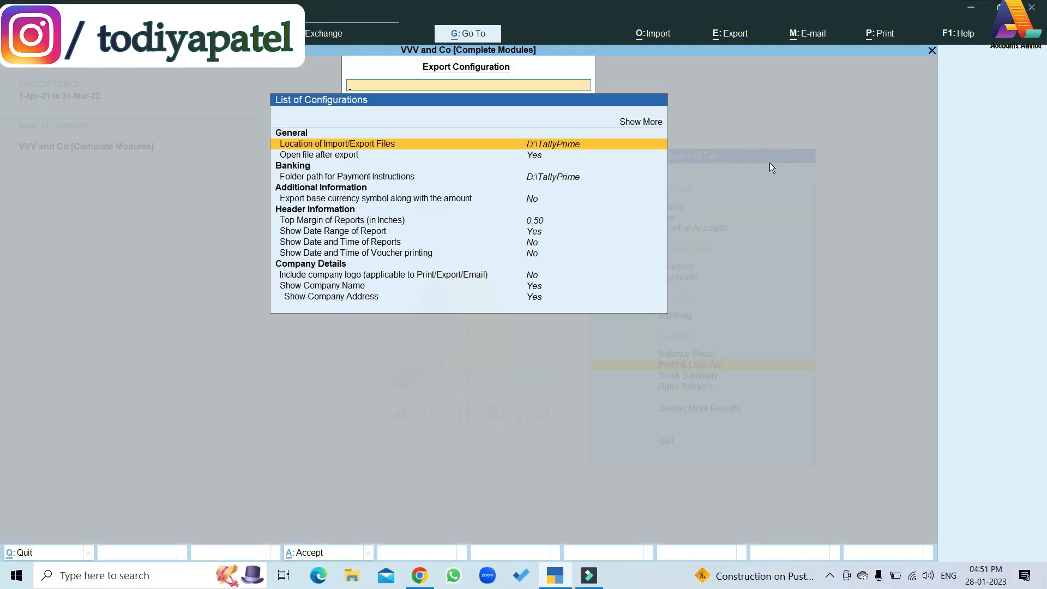
key(Up)
key(Return)
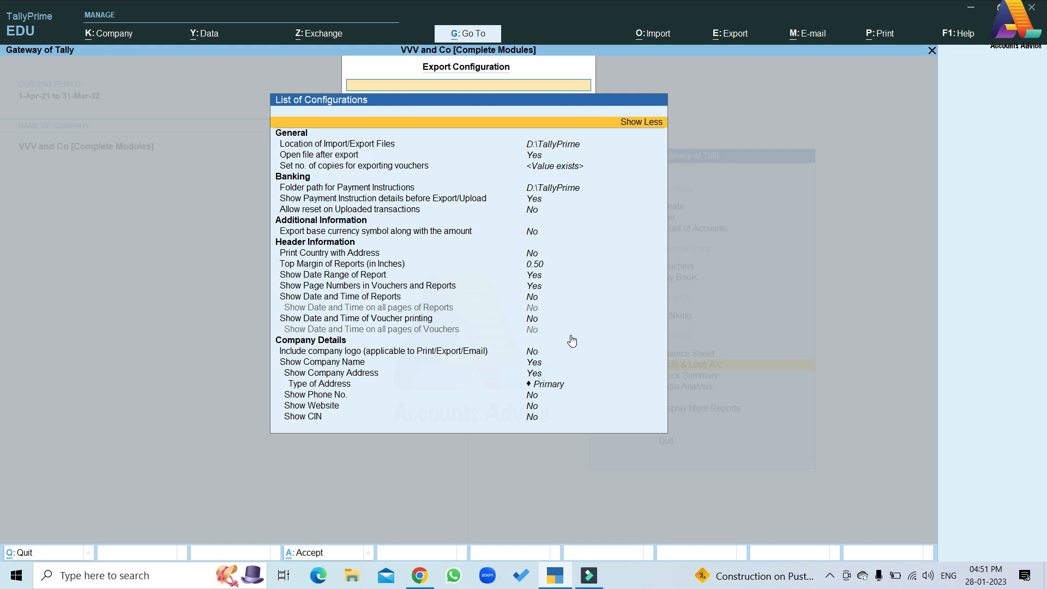
- Review the general, banking, additional and header information settings down to Company Details, and leave the export configuration
key(Down)
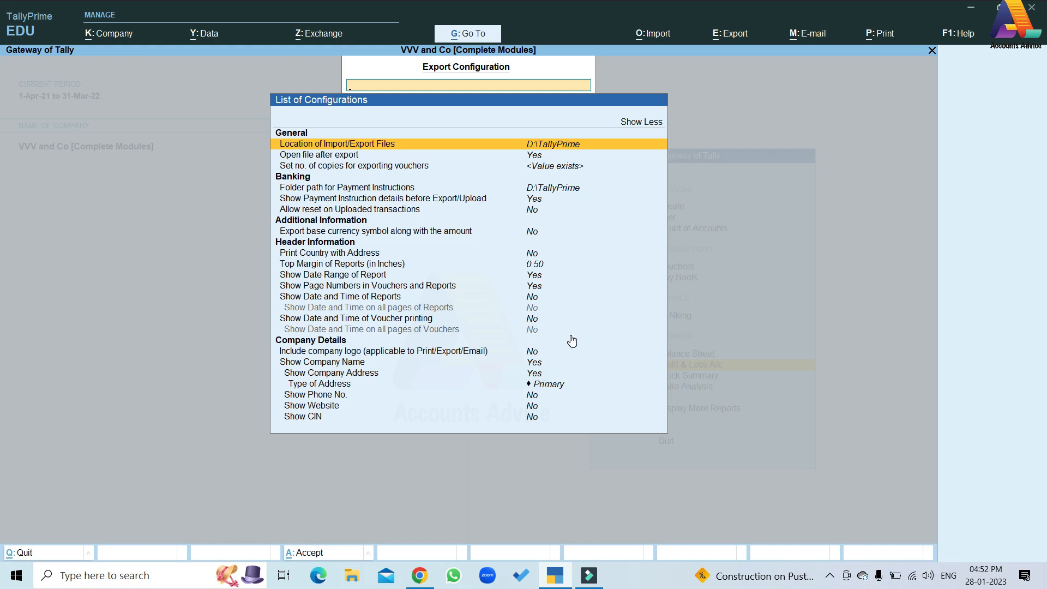
key(Down)
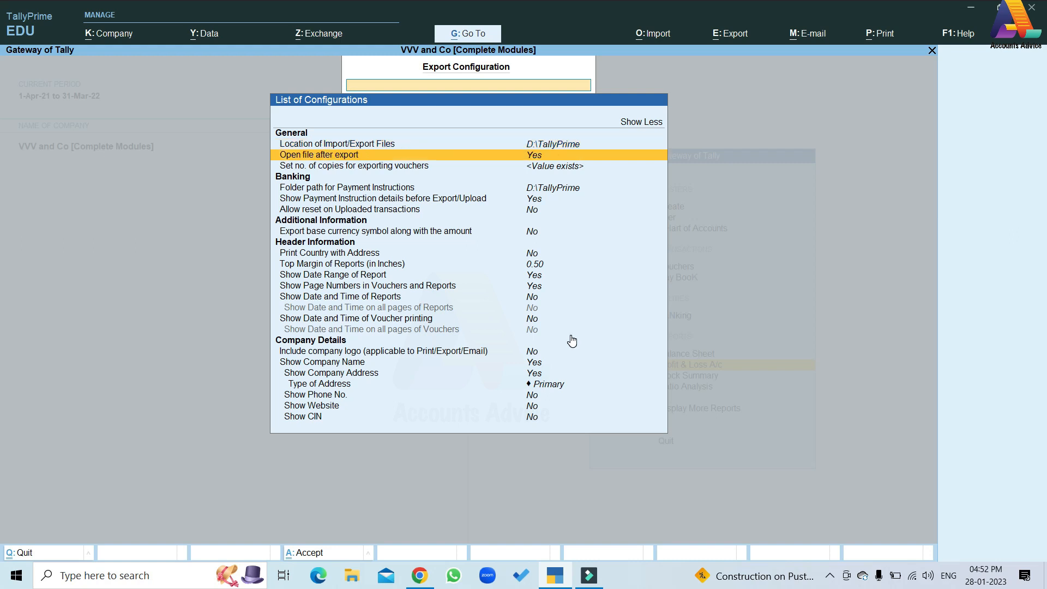
key(Down)
key(Down)
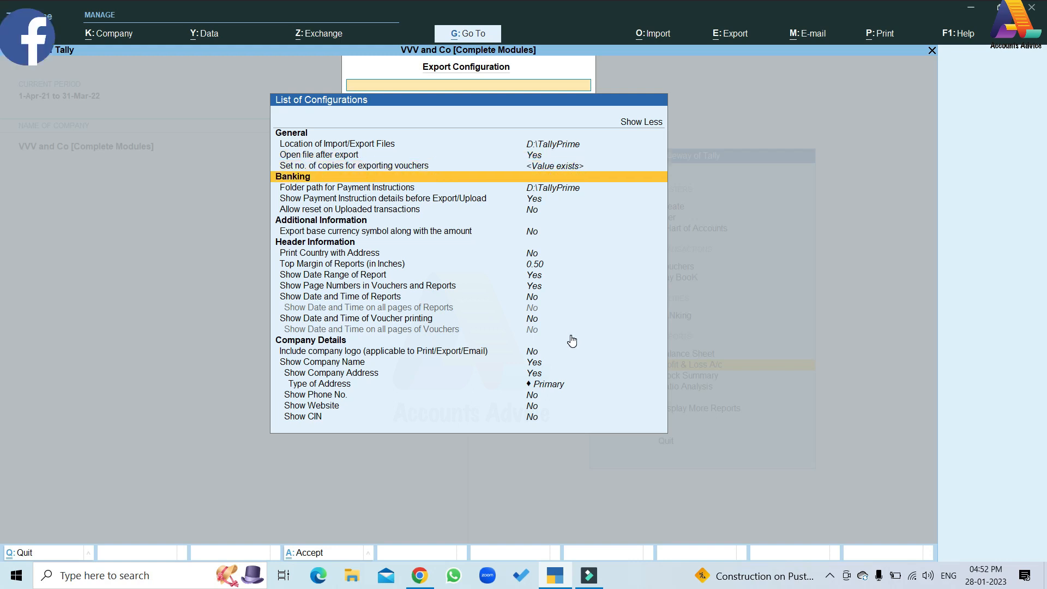
key(Down)
key(Down)
key(Down)
key(Down)
key(Down)
key(Down)
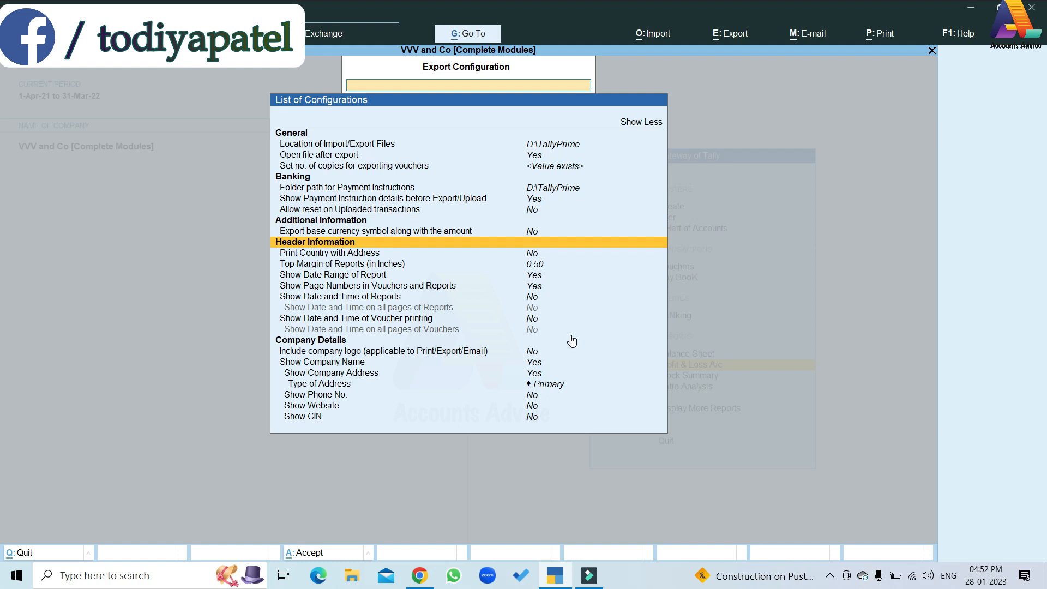
key(Down)
key(Down)
key(Down)
key(Down)
key(Down)
key(Down)
key(Down)
key(Down)
key(Down)
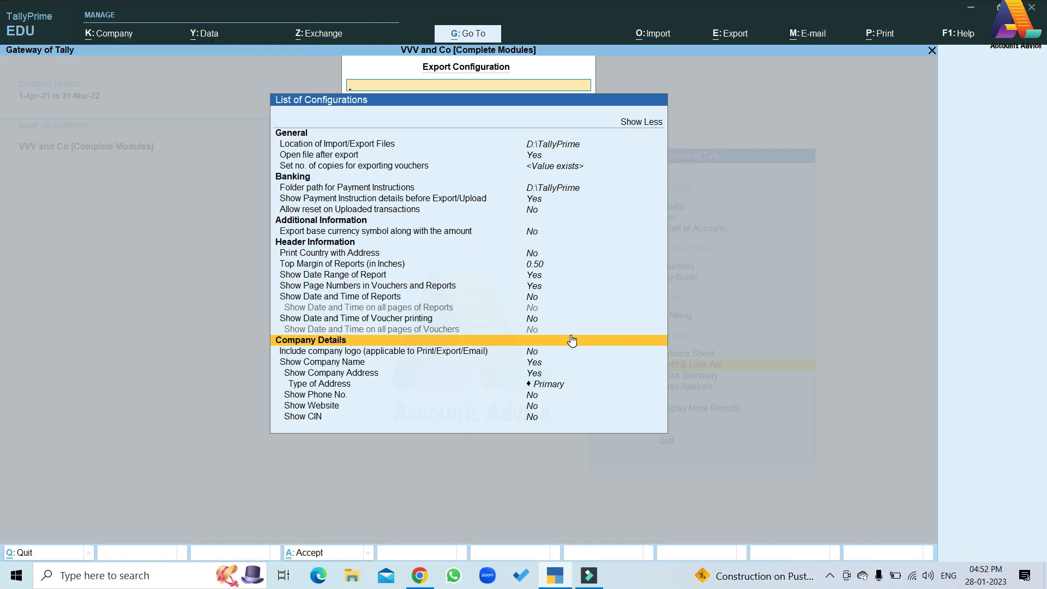
key(Escape)
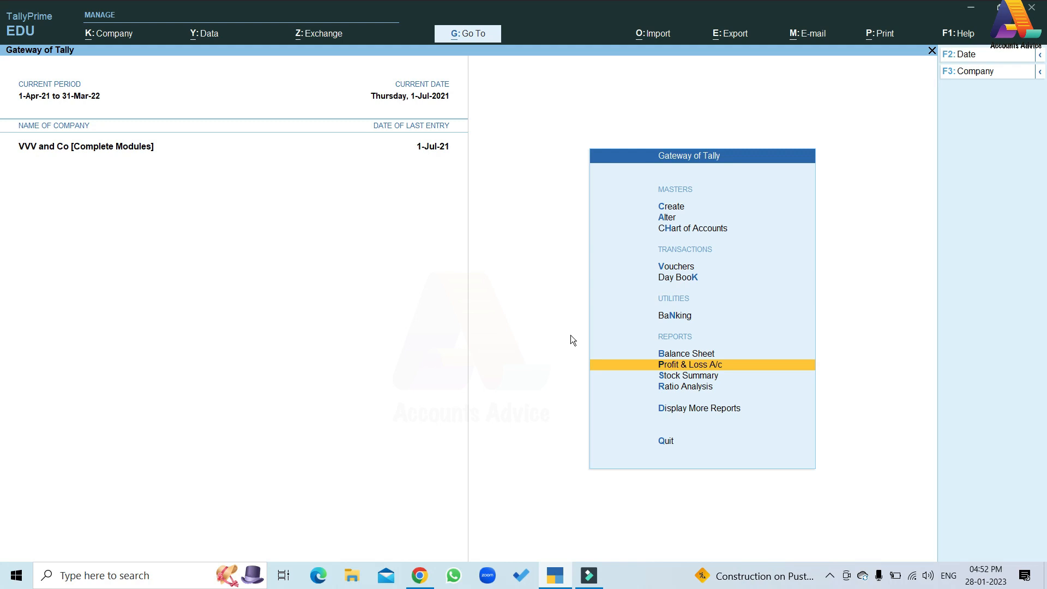
- Open the Balance Sheet report
key(Up)
key(Return)
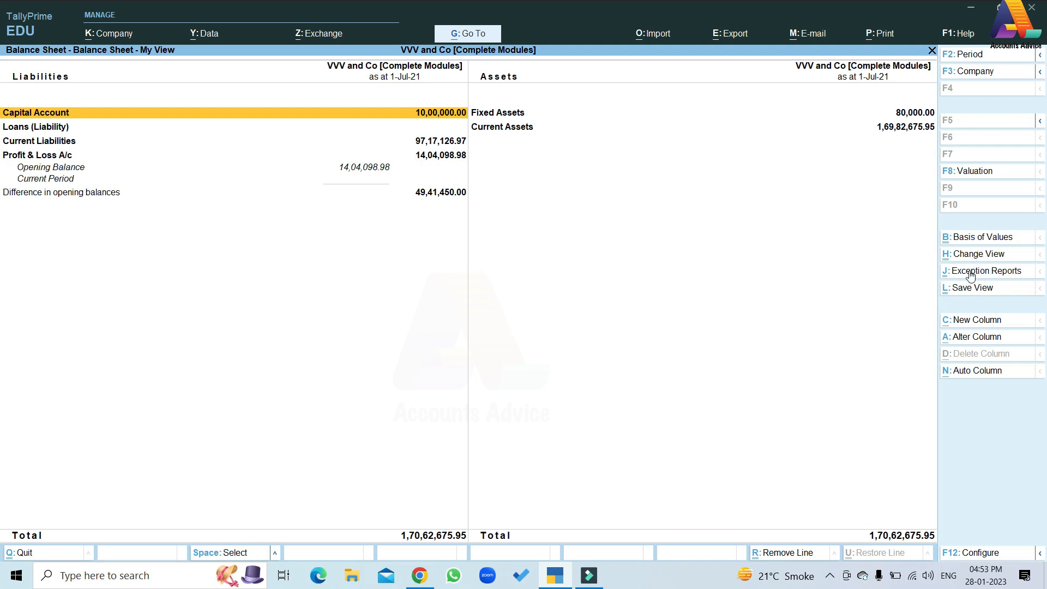
click(966, 291)
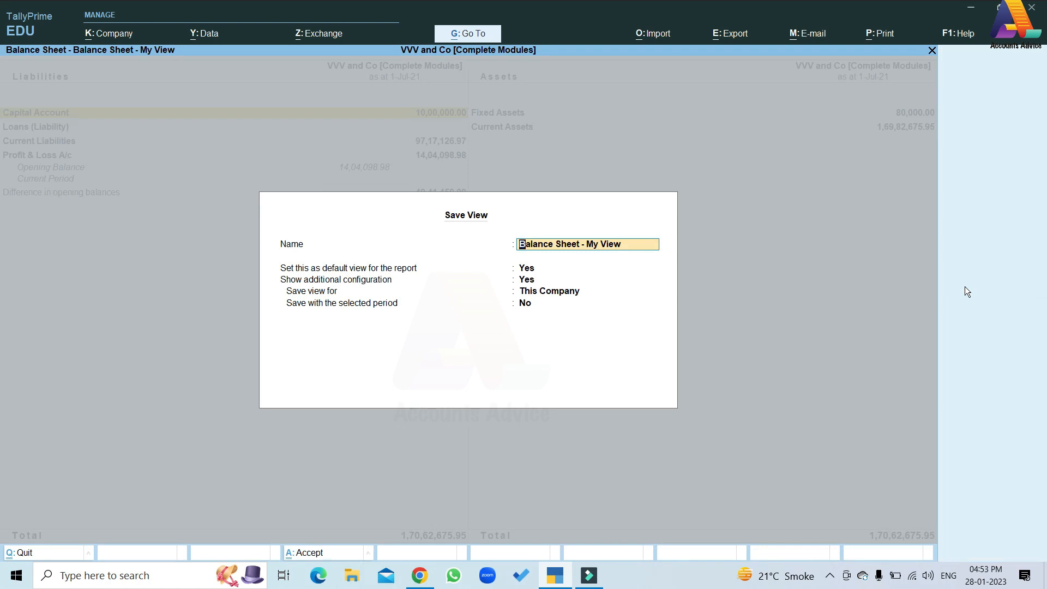
key(BackSpace)
key(Escape)
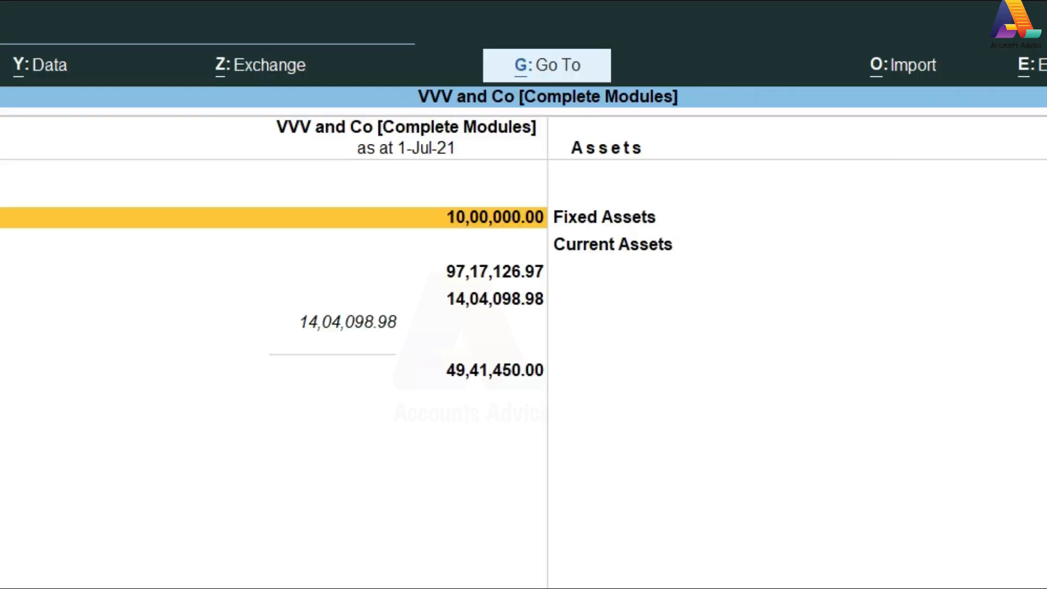
- Change the Balance Sheet report from the saved view to its original view
key(ctrl+h)
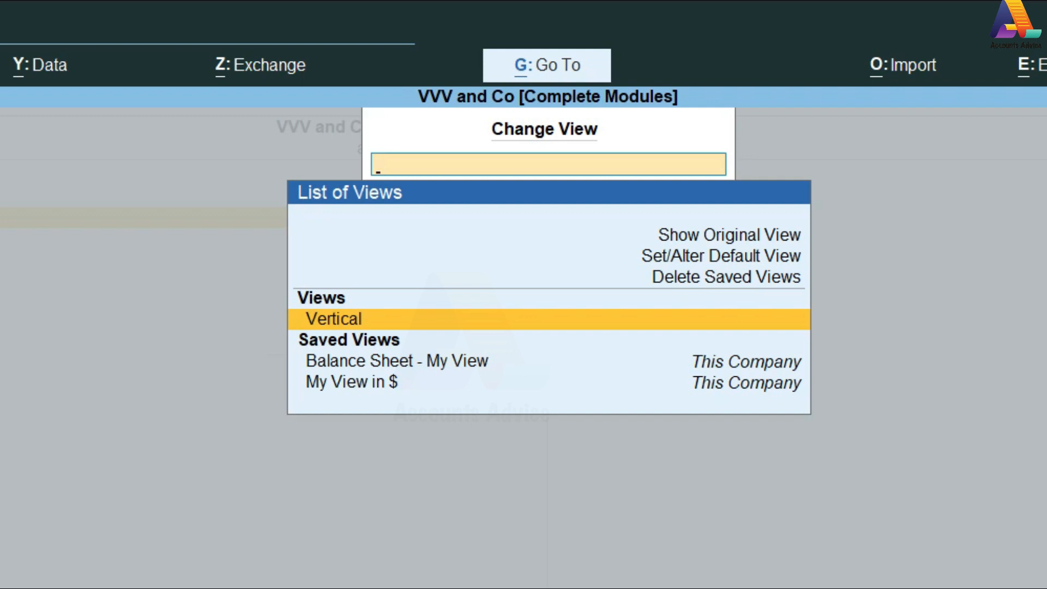
key(Up)
key(Up)
key(Up)
key(Up)
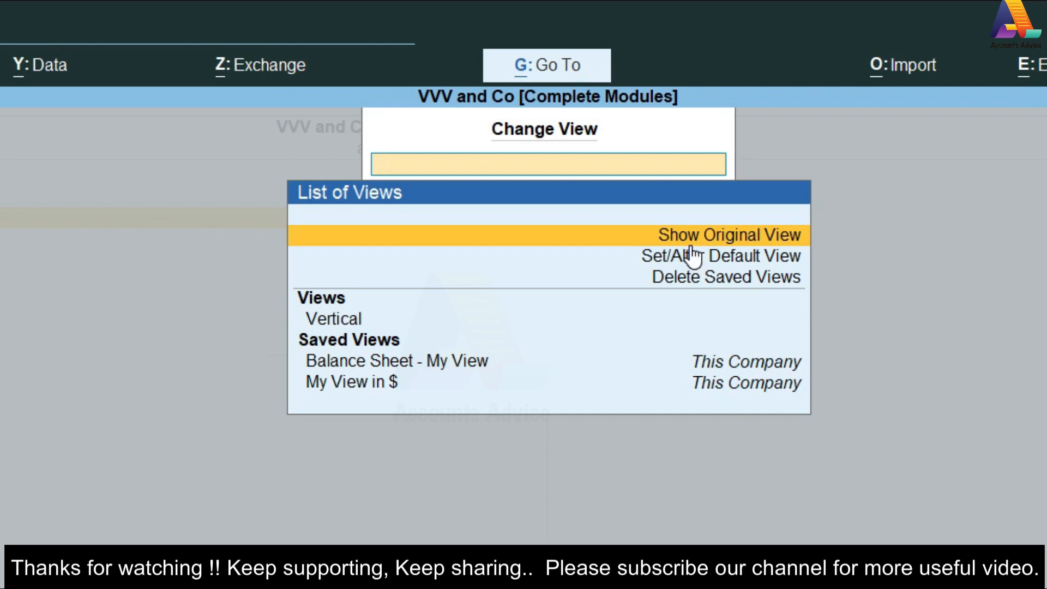
key(Return)
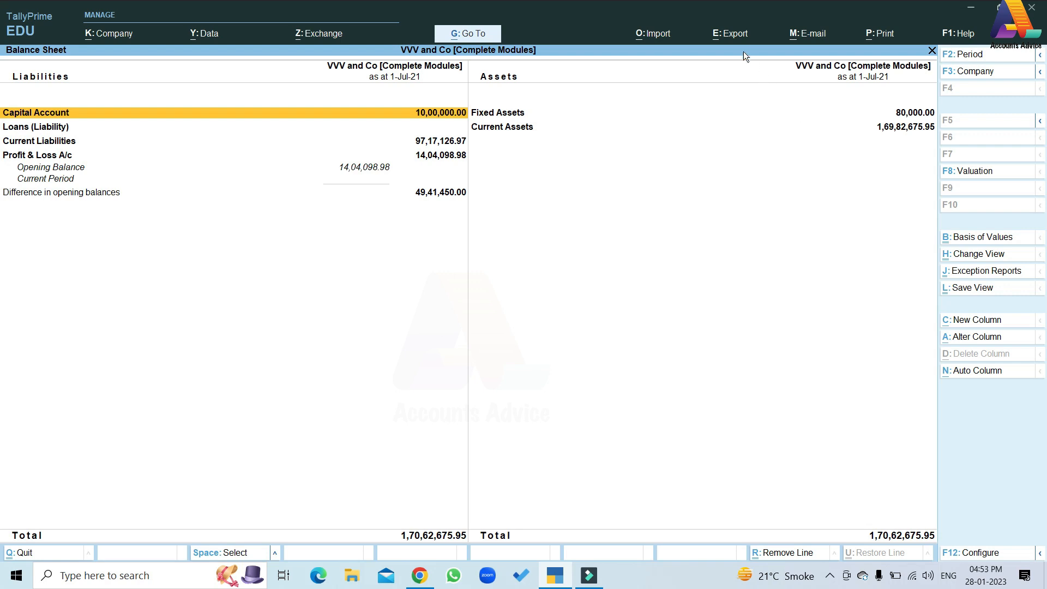
- Start exporting the current Balance Sheet report and expand its export configuration to all settings
click(732, 43)
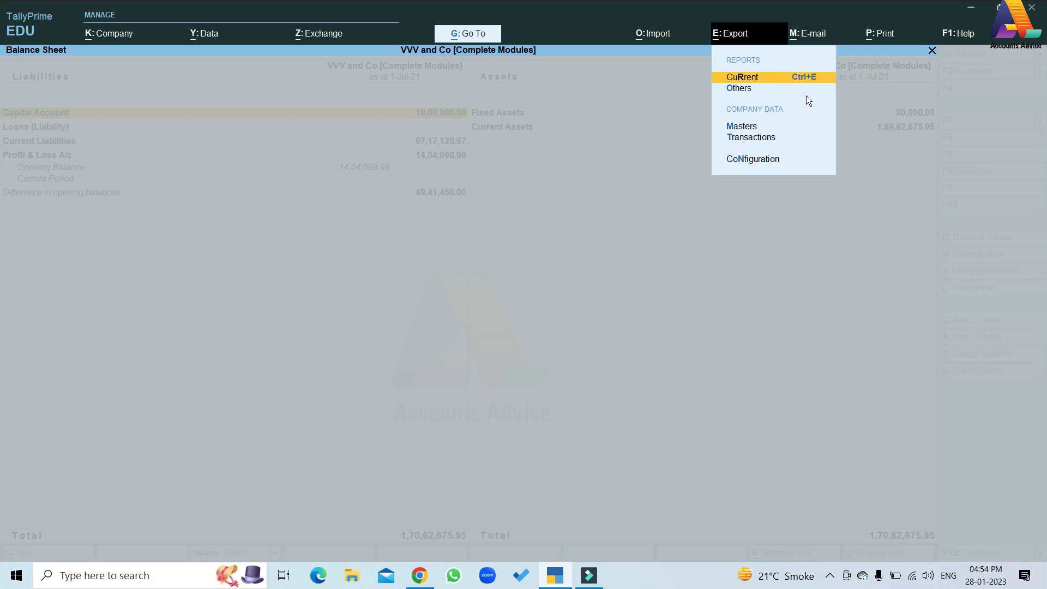
key(Return)
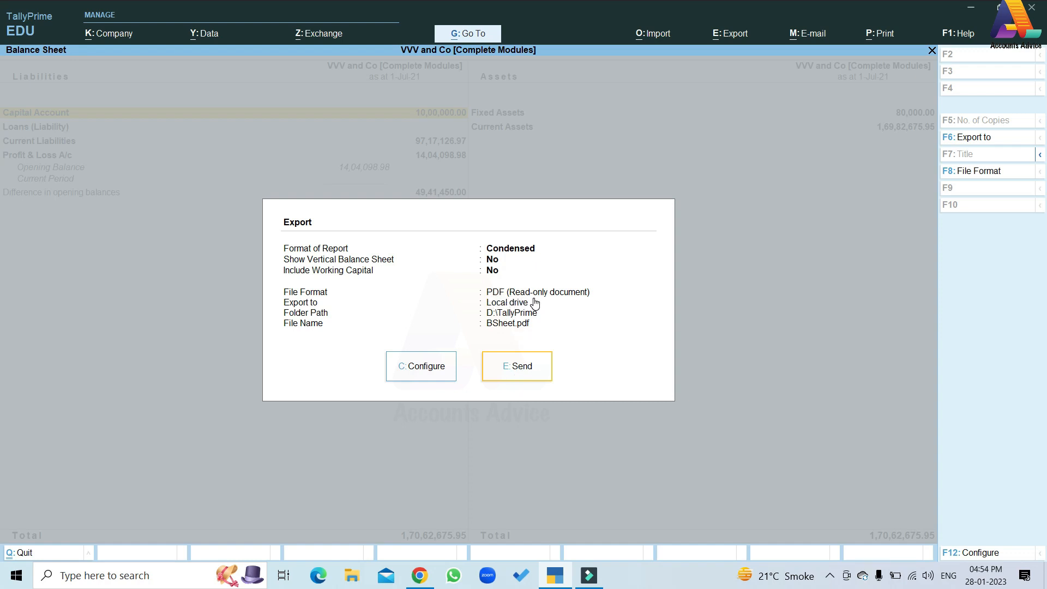
click(428, 367)
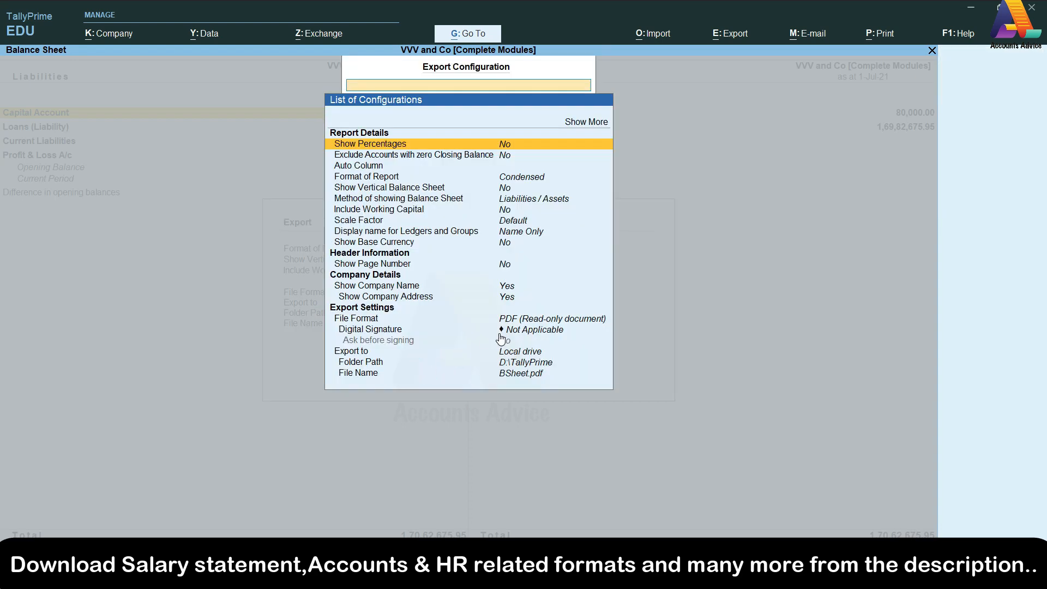
key(Up)
key(Up)
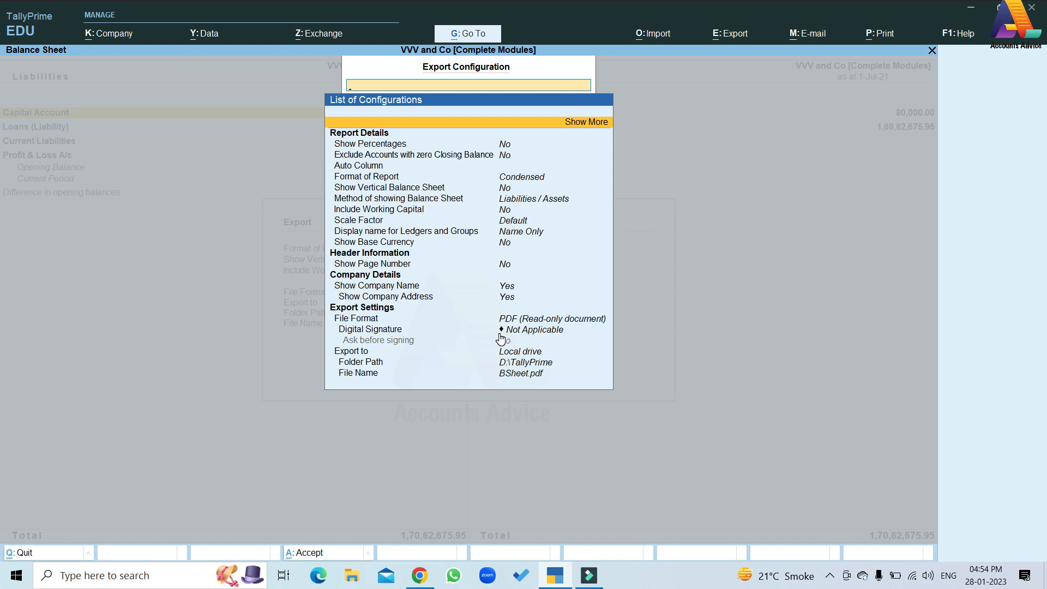
key(Return)
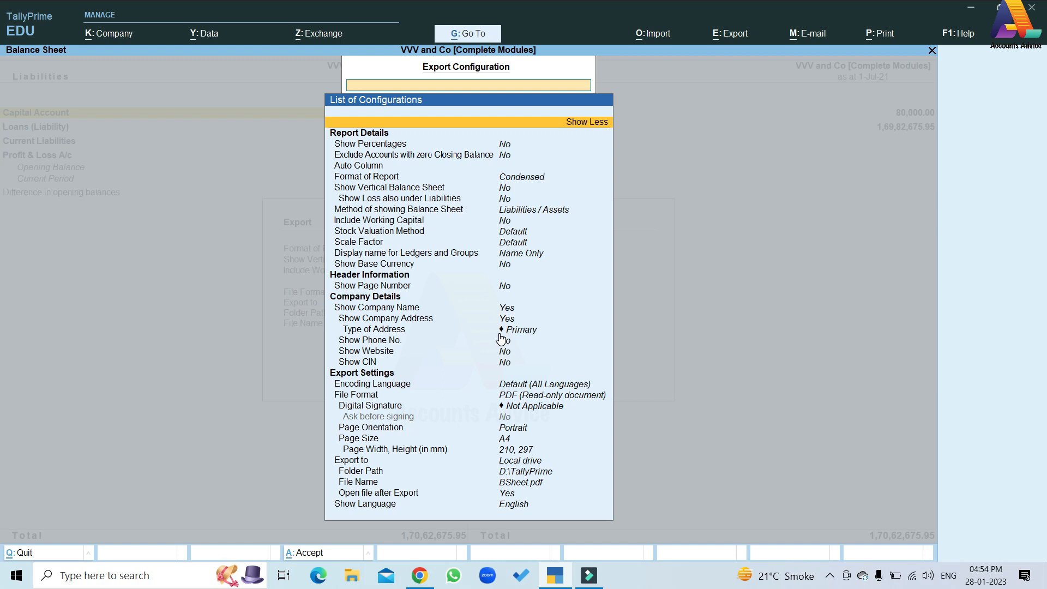
- Try the Detailed format for the exported report, and set it back to Condensed
key(Down)
key(Down)
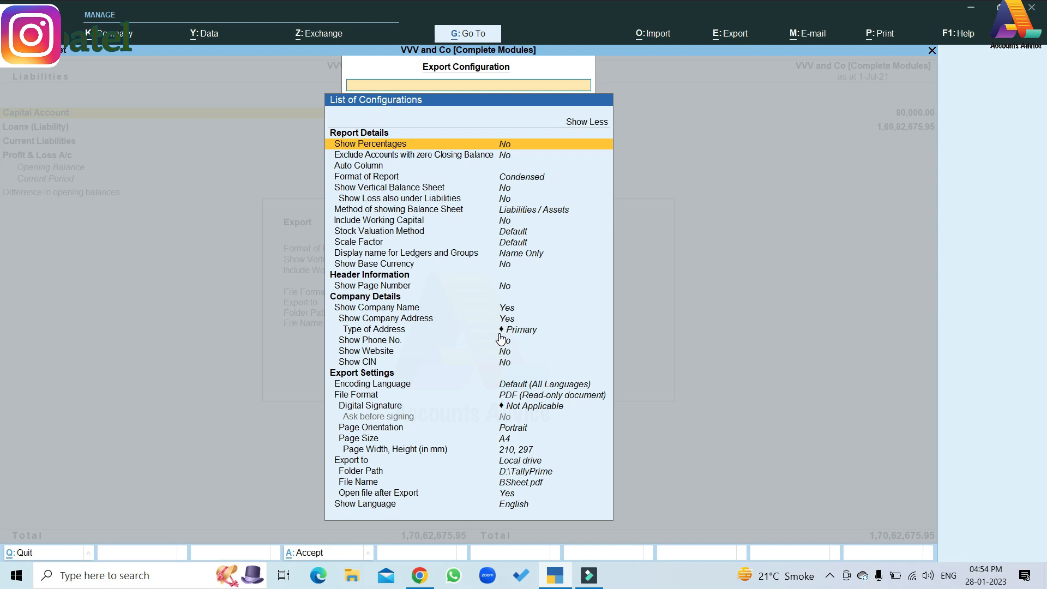
key(Down)
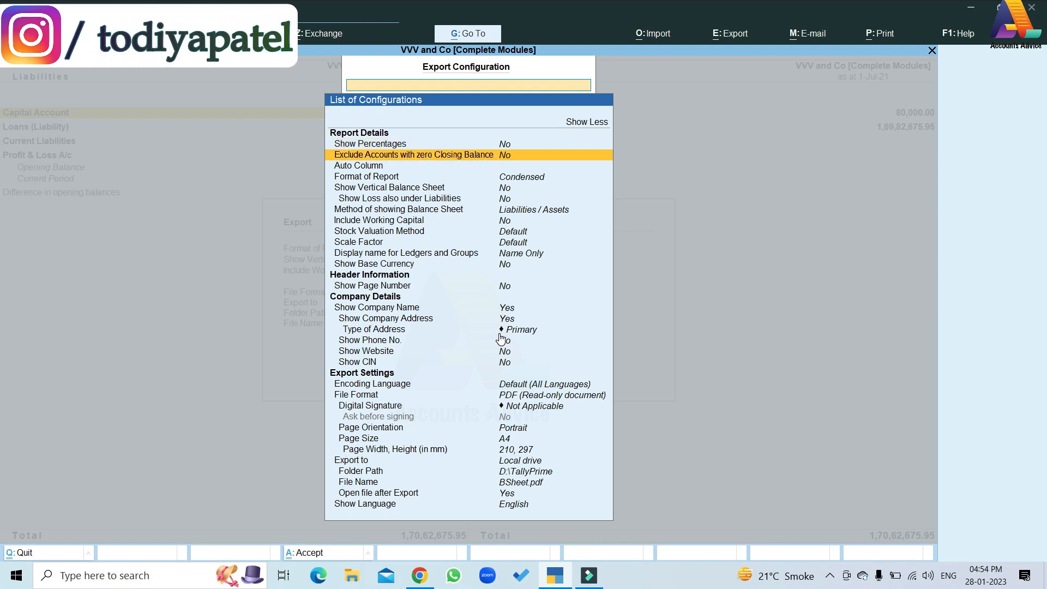
key(Down)
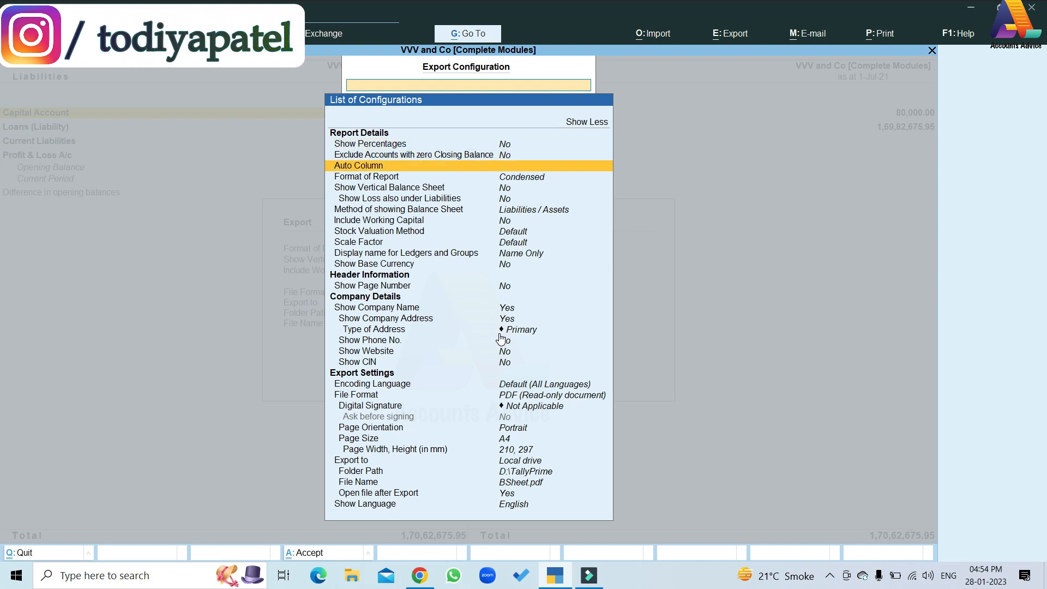
key(Down)
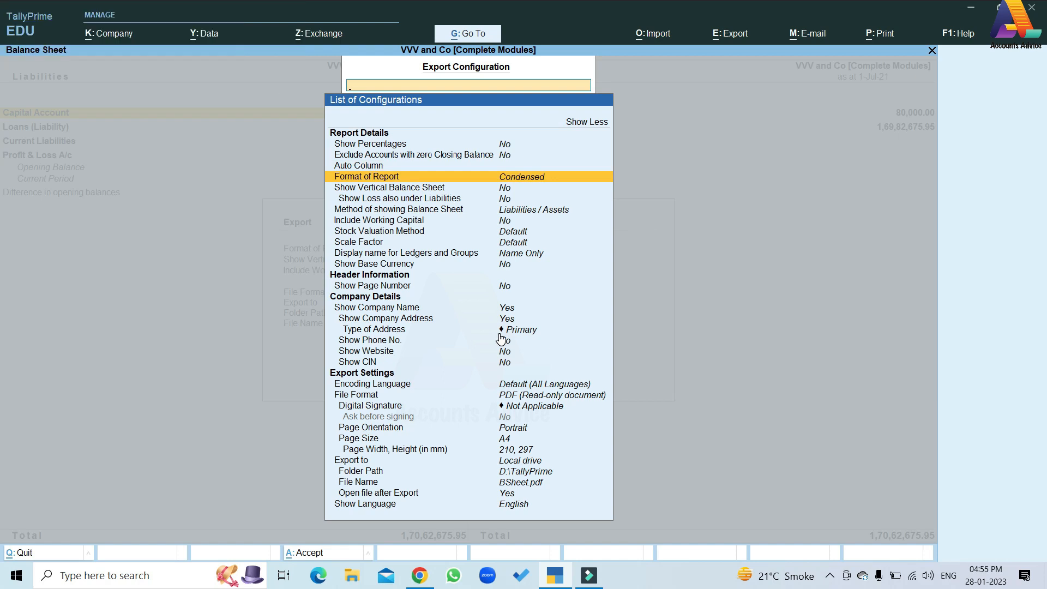
key(Return)
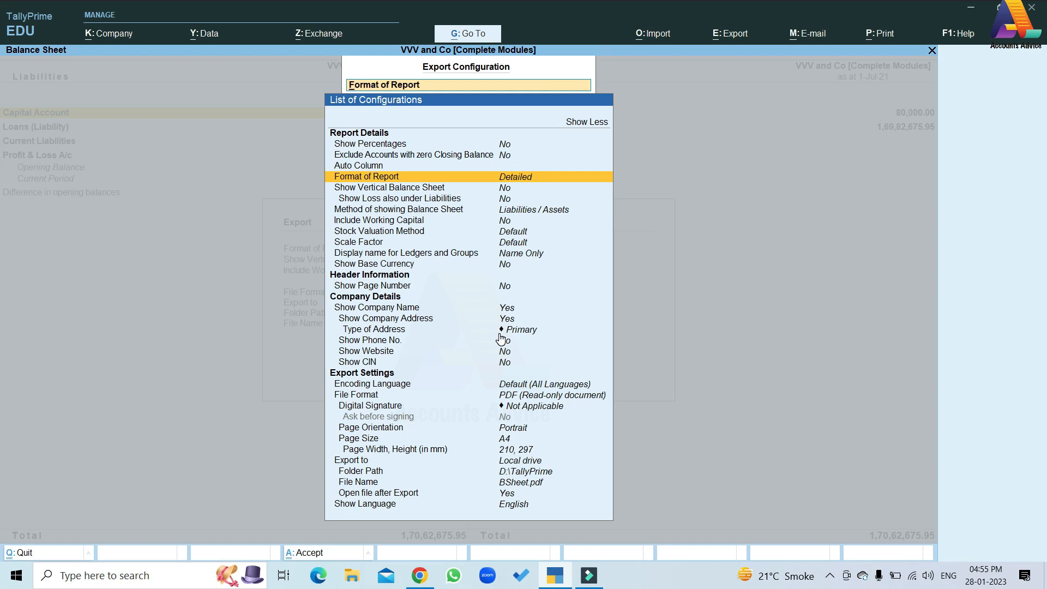
key(Return)
- Try the Assets / Liabilities method of showing the Balance Sheet, and restore Liabilities / Assets
key(Down)
key(Down)
key(Down)
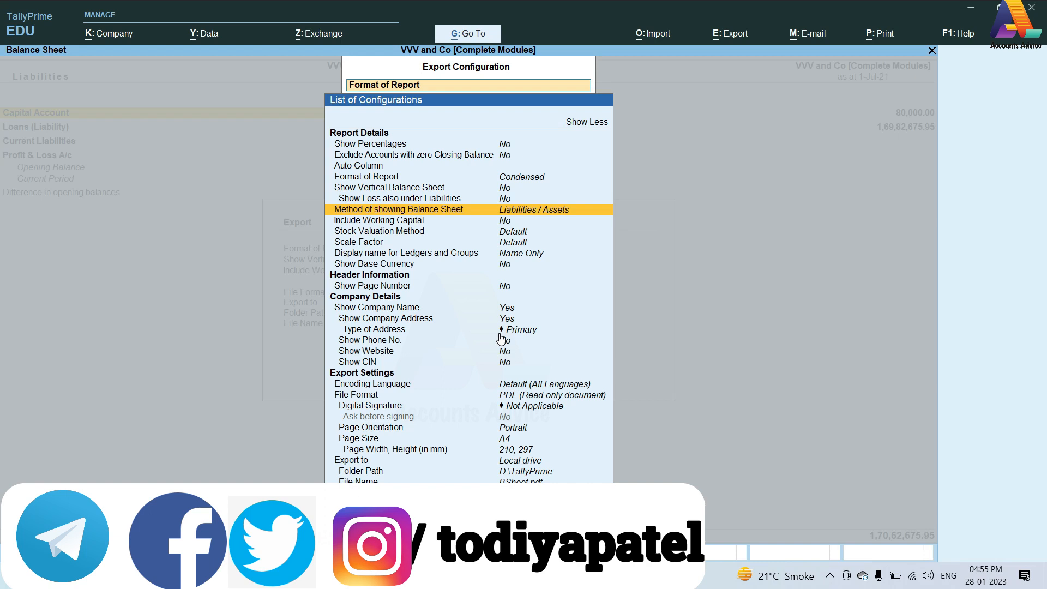
key(Return)
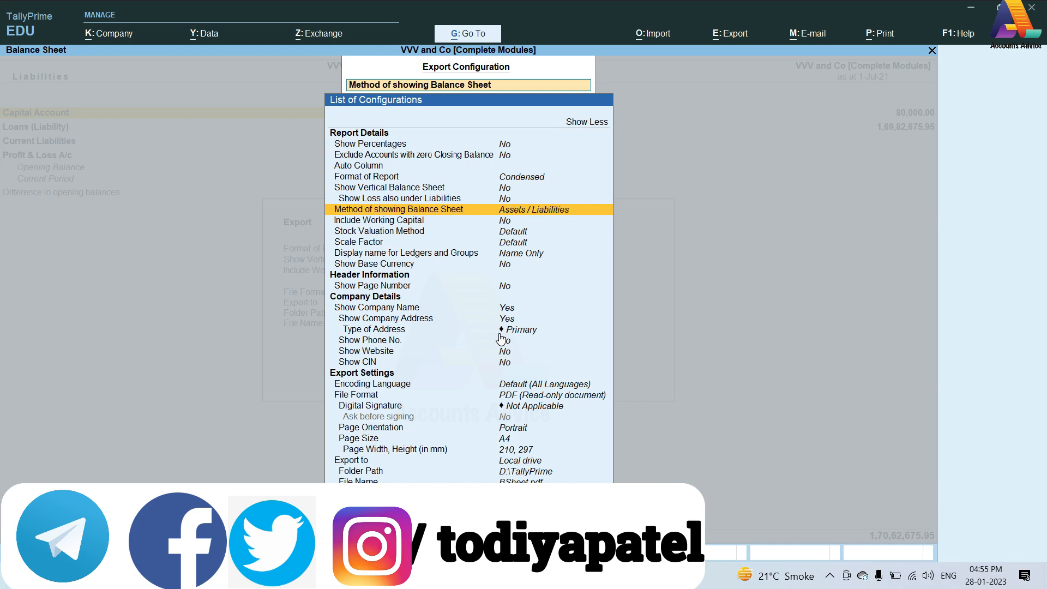
key(Return)
- Review the remaining report detail, header information and company detail settings in the export configuration list
key(Down)
key(Down)
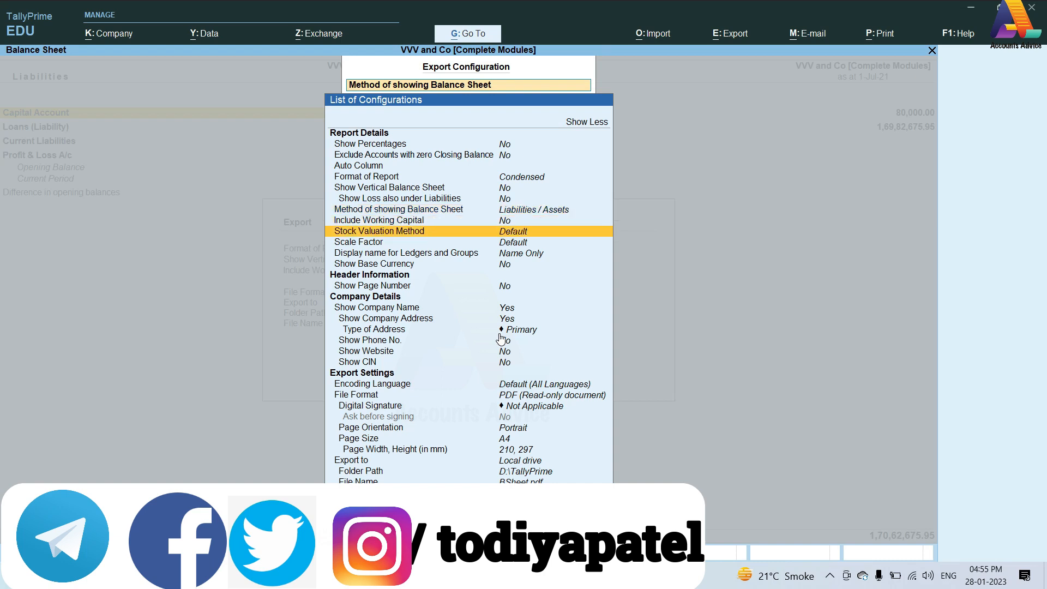
key(Down)
key(Down)
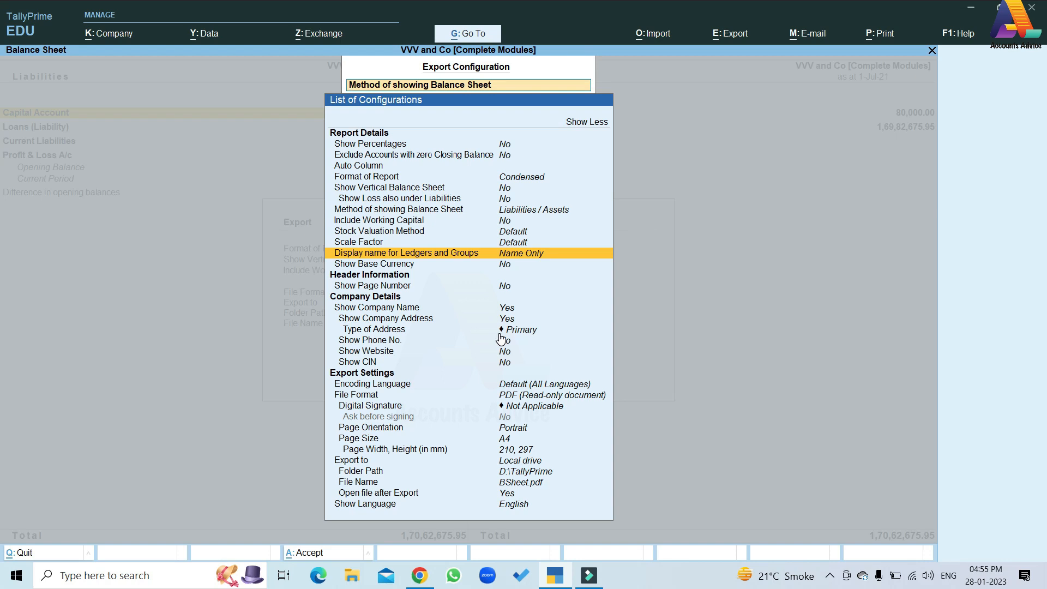
key(Down)
key(Down)
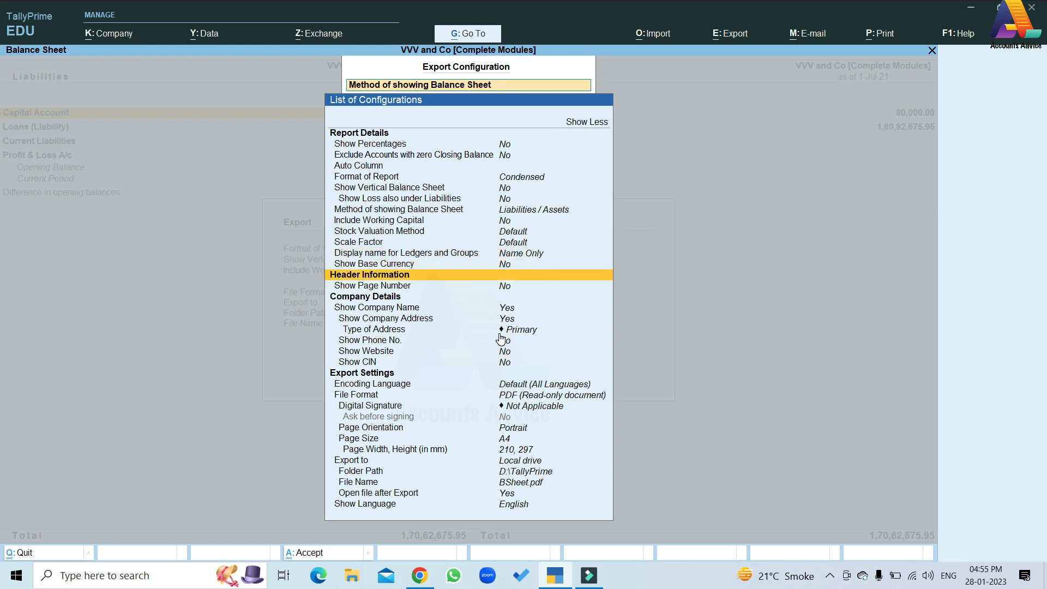
key(Down)
key(Down)
key(Down)
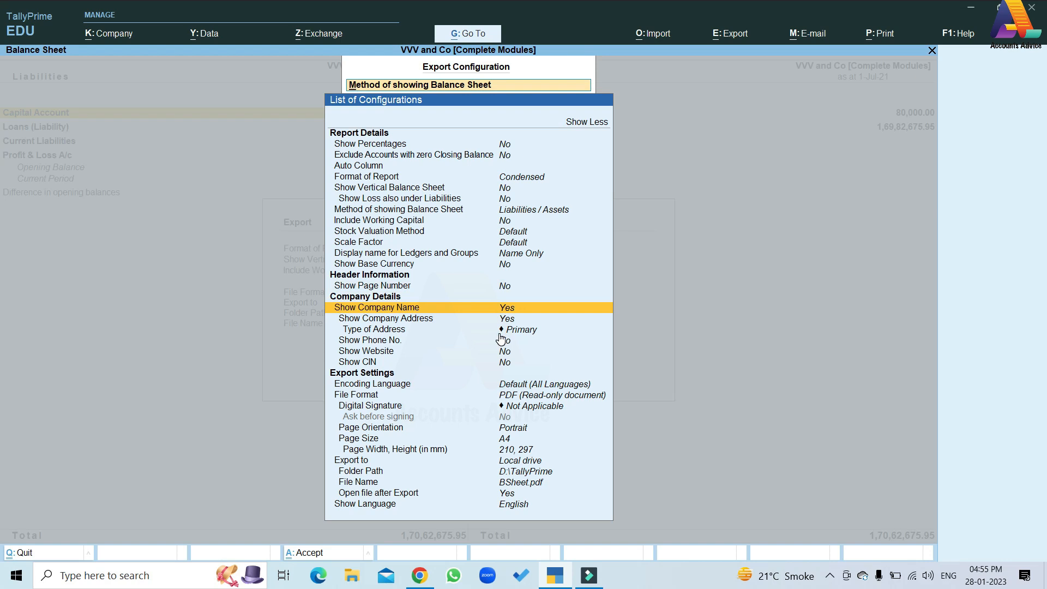
key(Down)
key(Down)
key(Down)
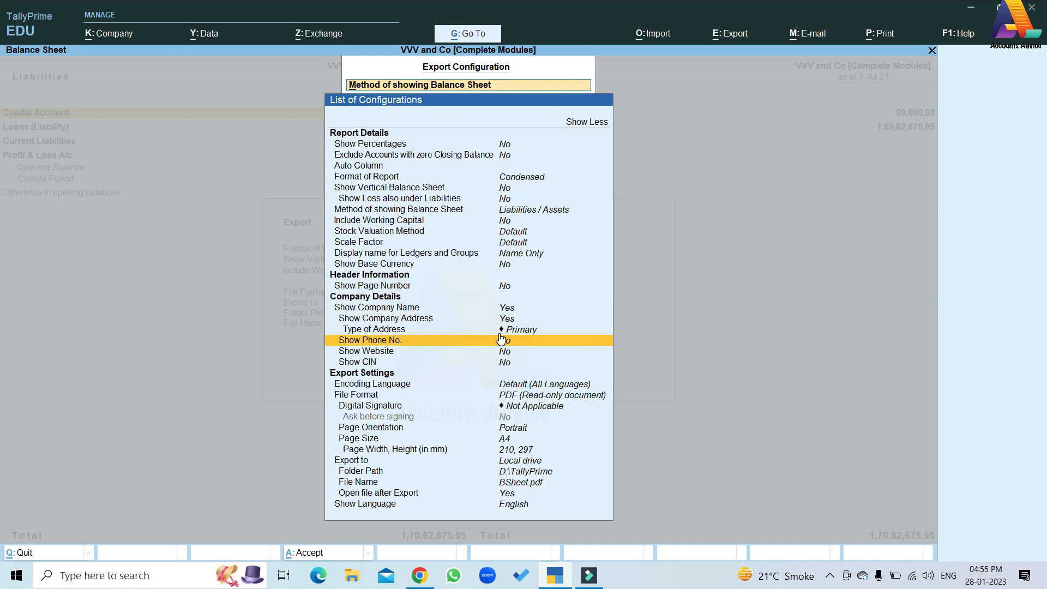
key(Down)
key(Down)
key(Down)
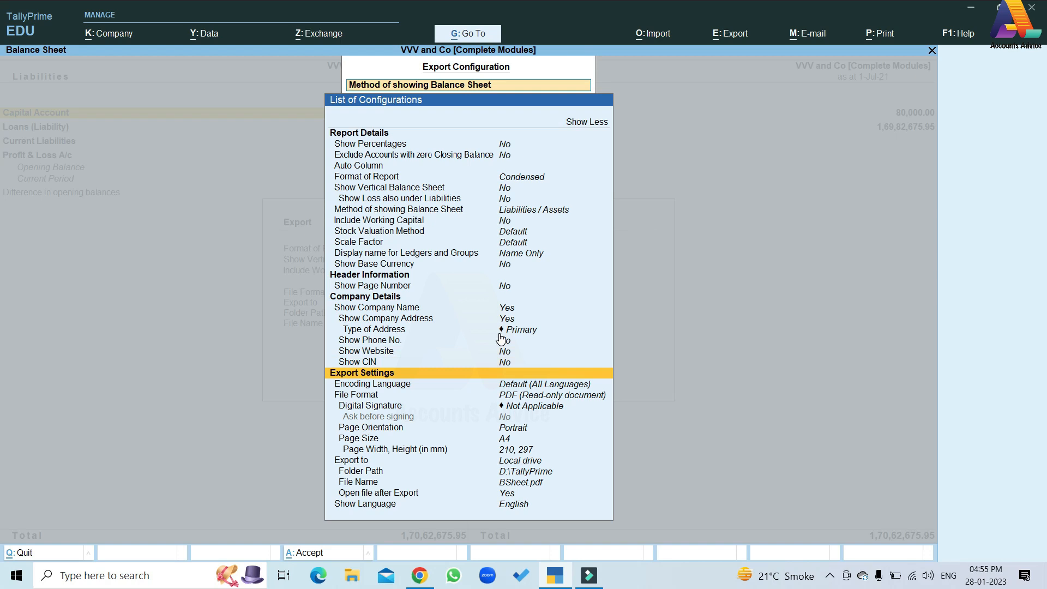
- Set the export file format to Excel (Spreadsheet)
key(Down)
key(Down)
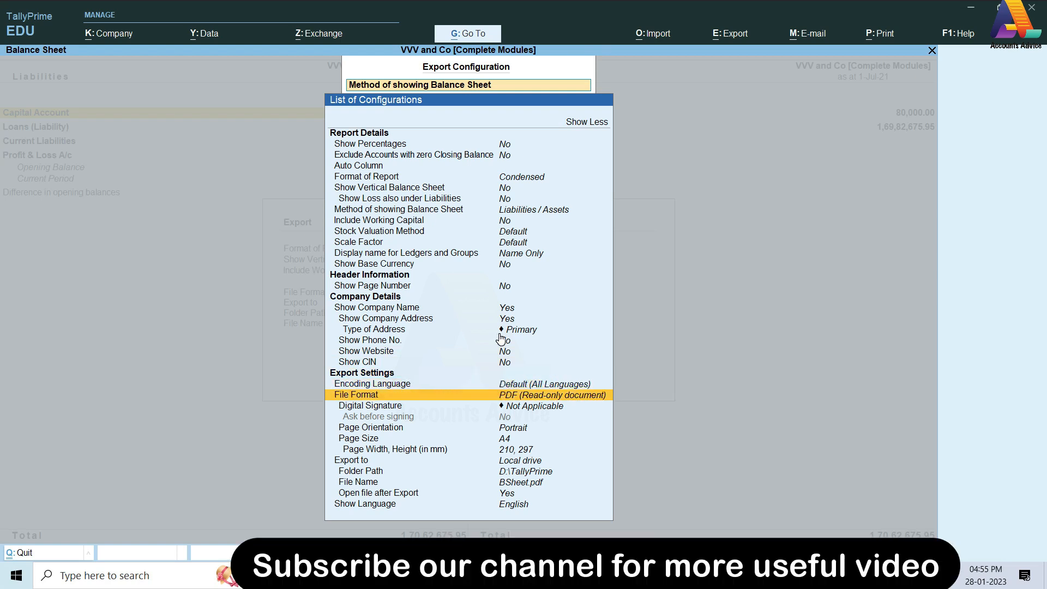
key(Return)
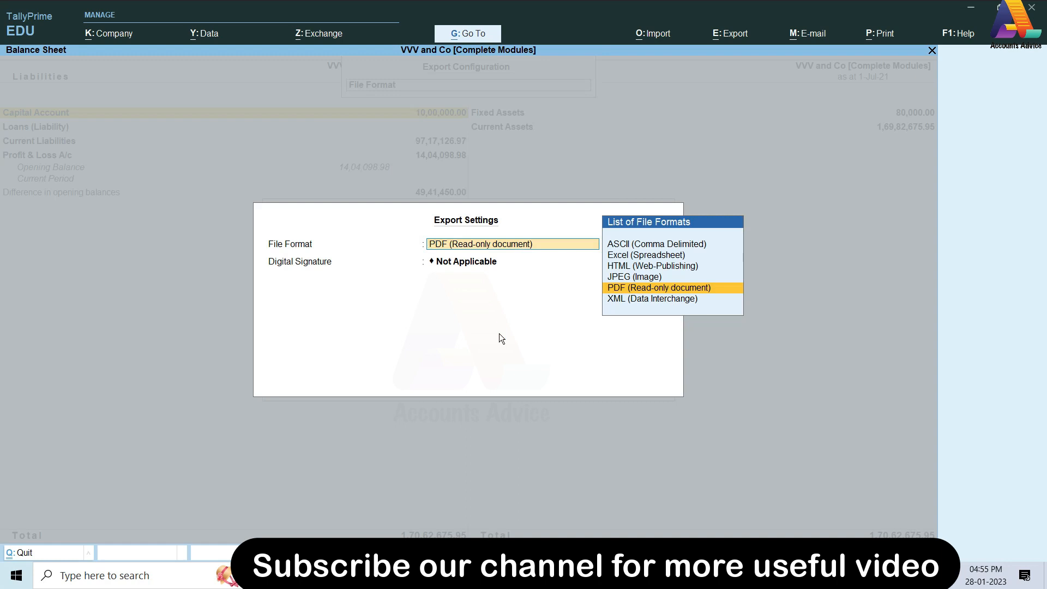
key(Up)
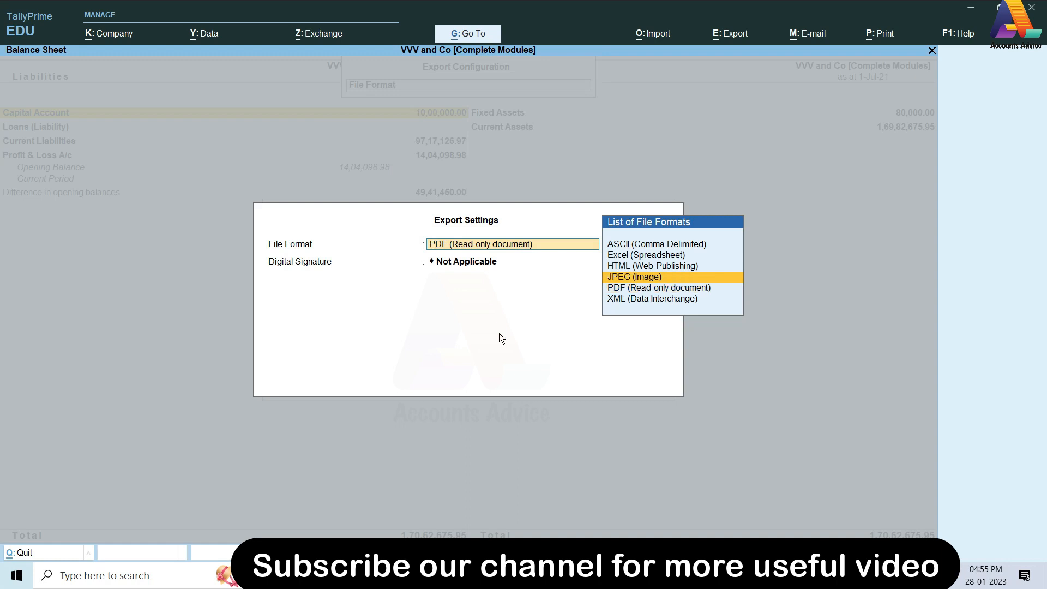
key(Up)
key(Up)
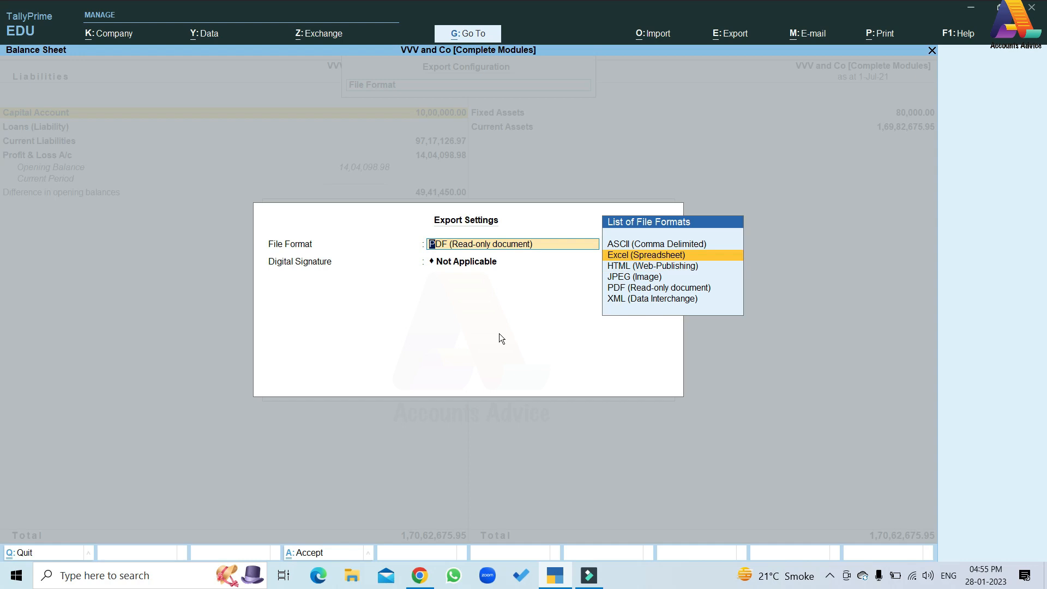
key(Down)
key(Down)
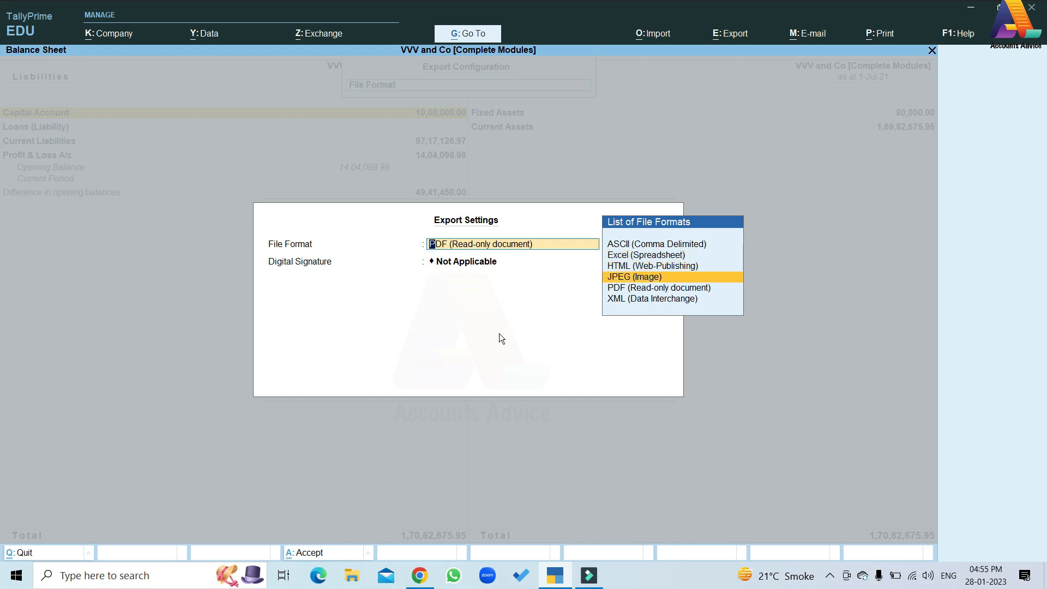
key(Up)
key(Up)
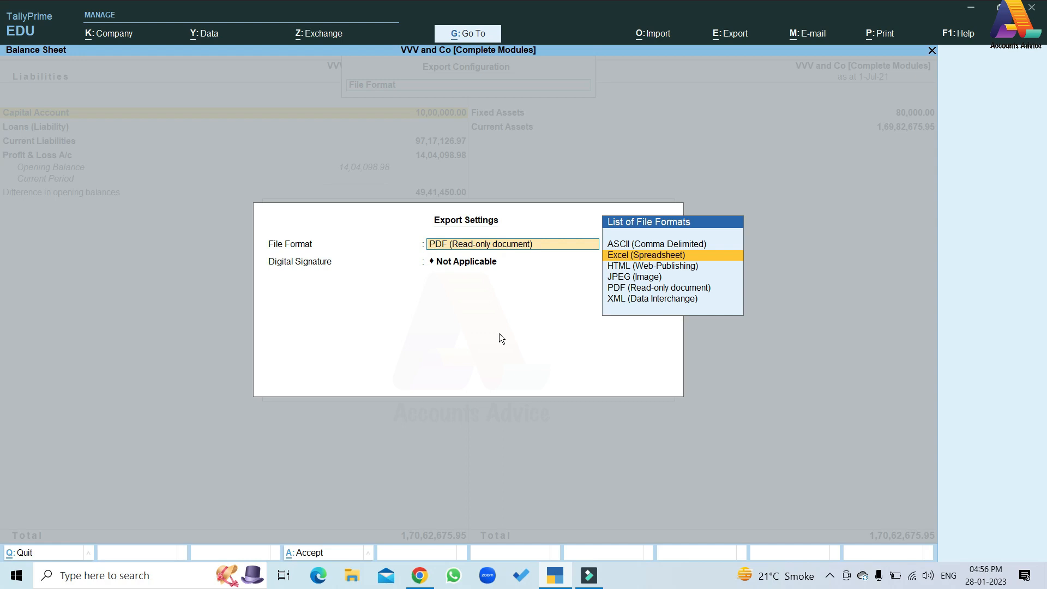
key(Return)
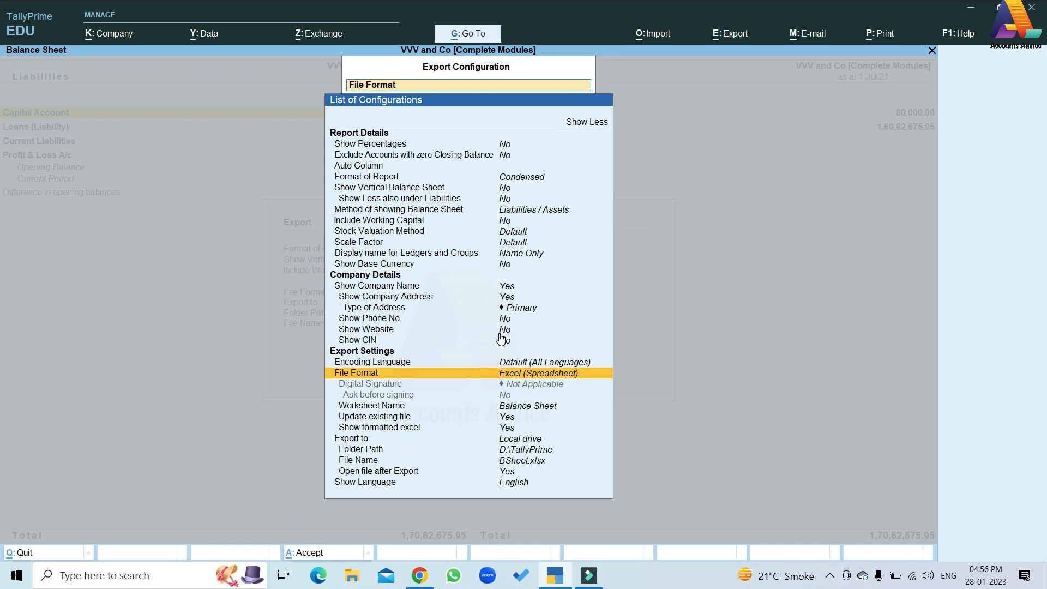
- Set the worksheet name of the Excel export to B.S
key(Down)
key(Down)
key(Down)
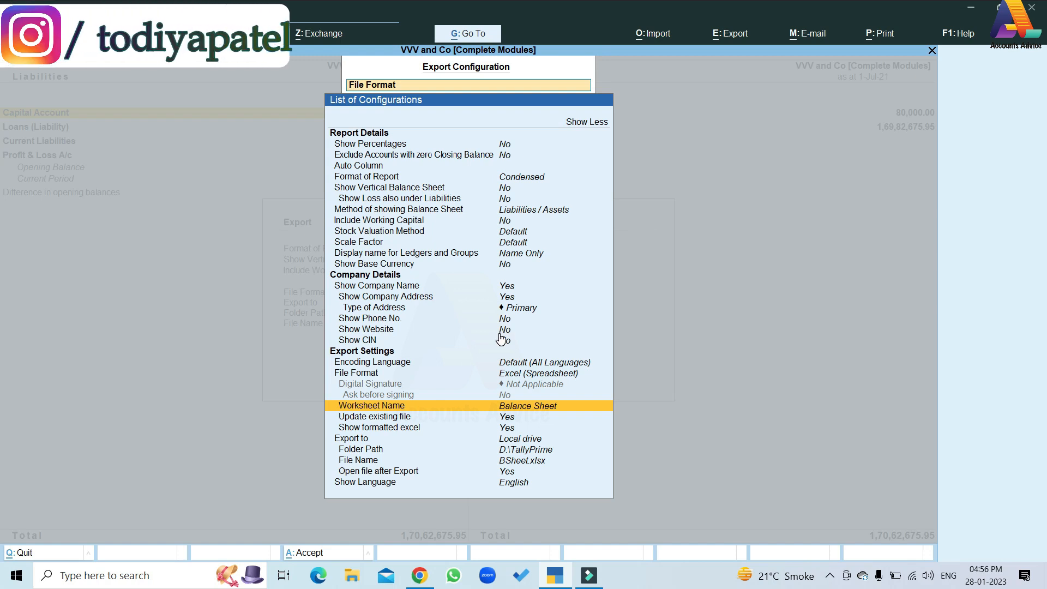
key(Return)
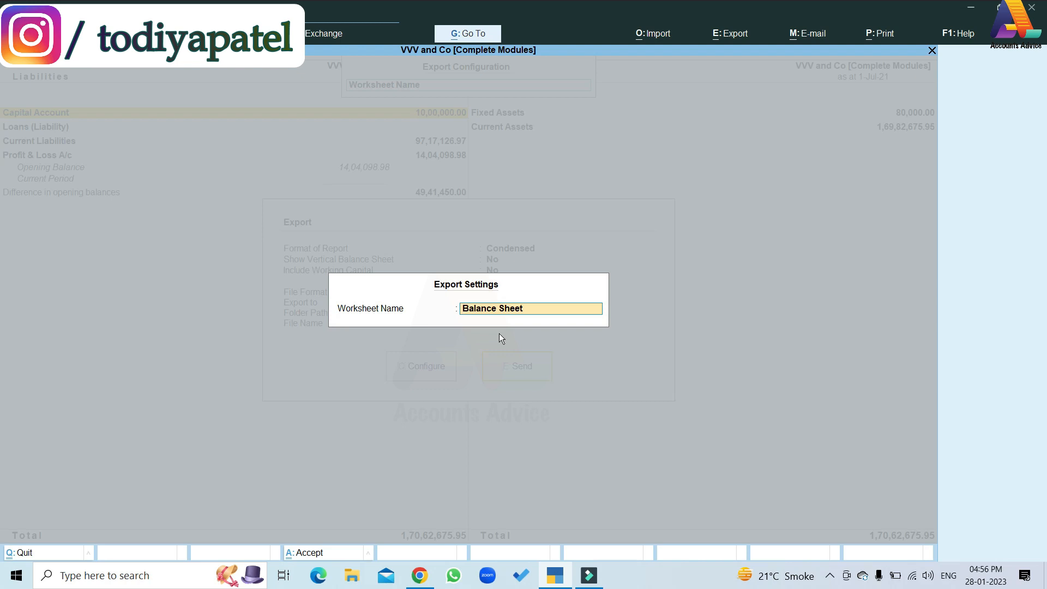
text(B)
text(.A)
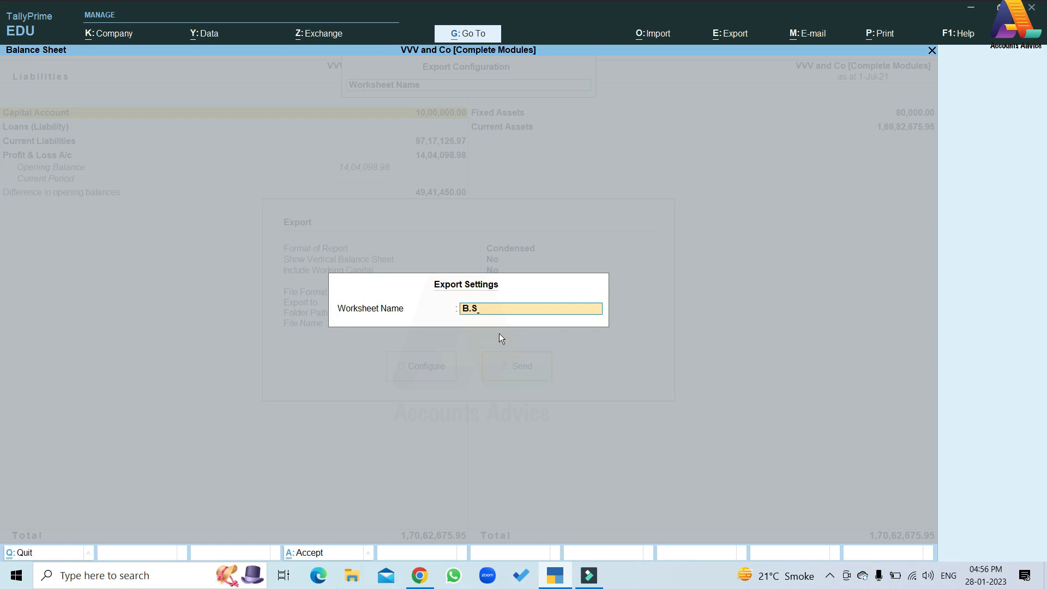
key(Return)
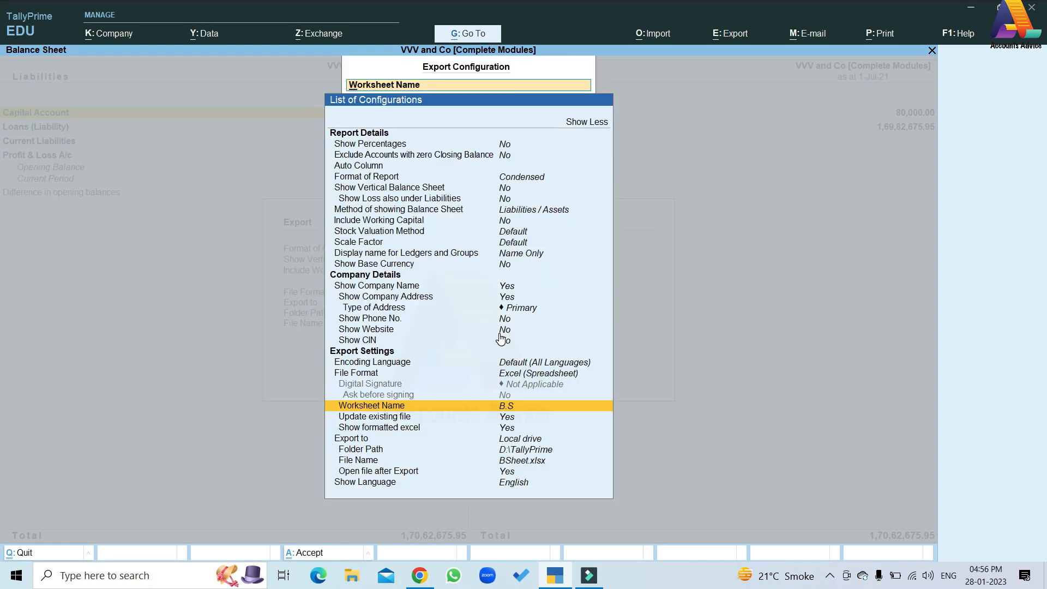
- Review the Excel export settings from updating the existing file through folder path and file name to the display language
key(Down)
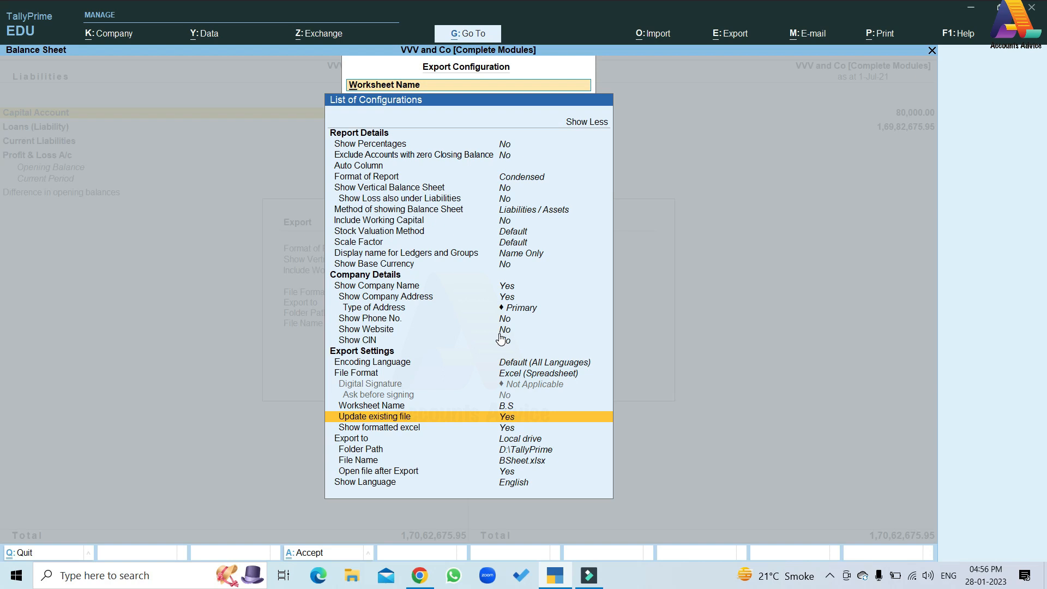
key(Down)
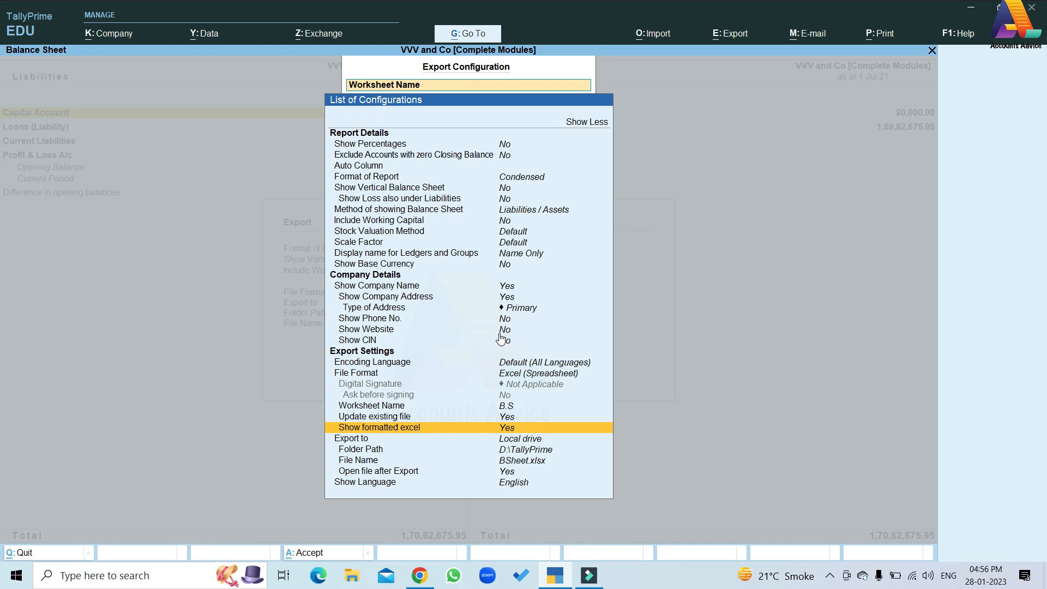
key(Down)
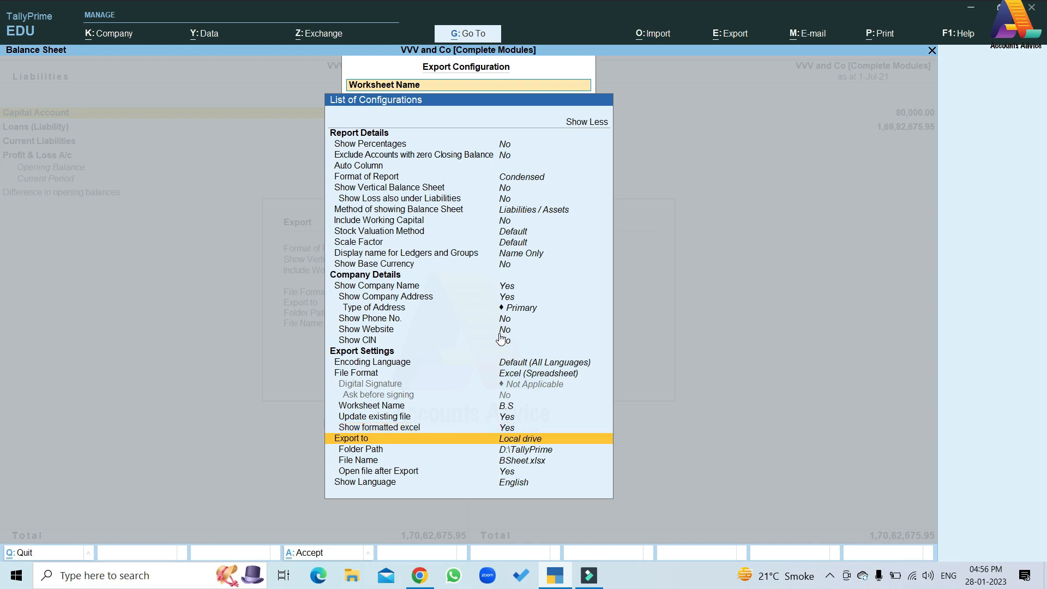
key(Down)
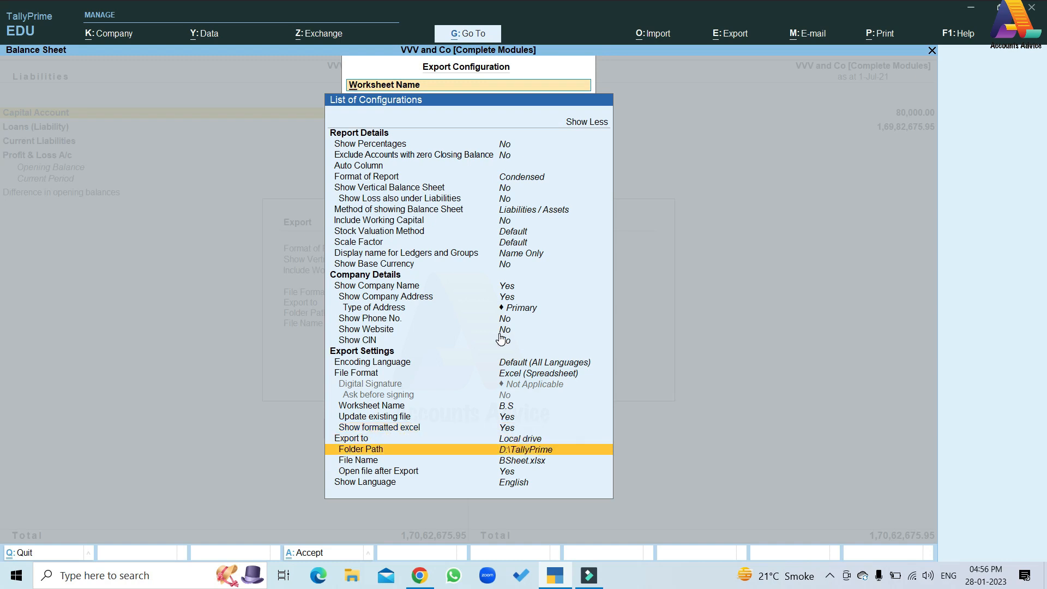
key(Down)
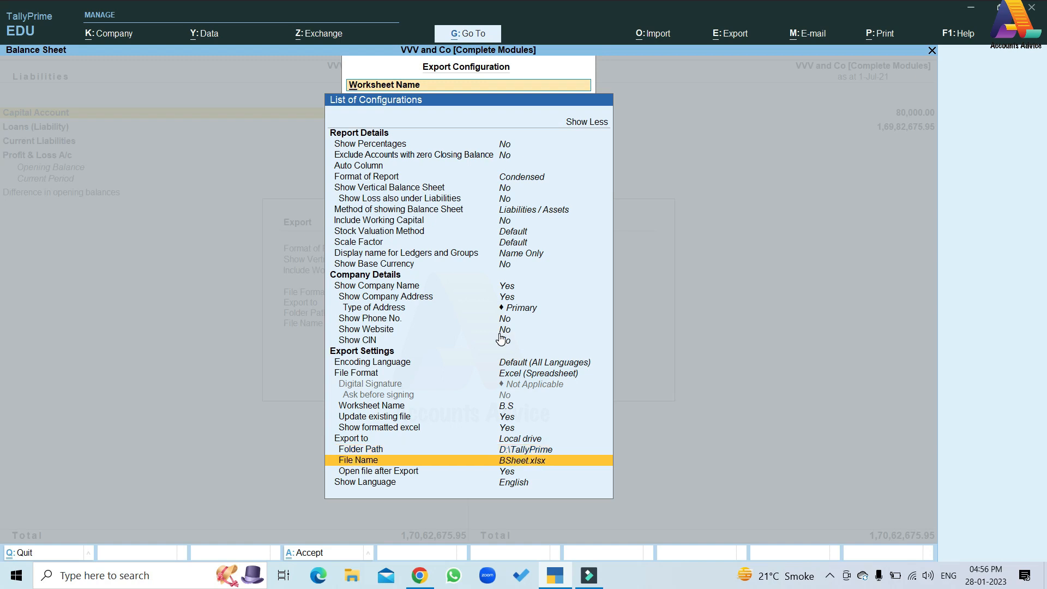
key(Down)
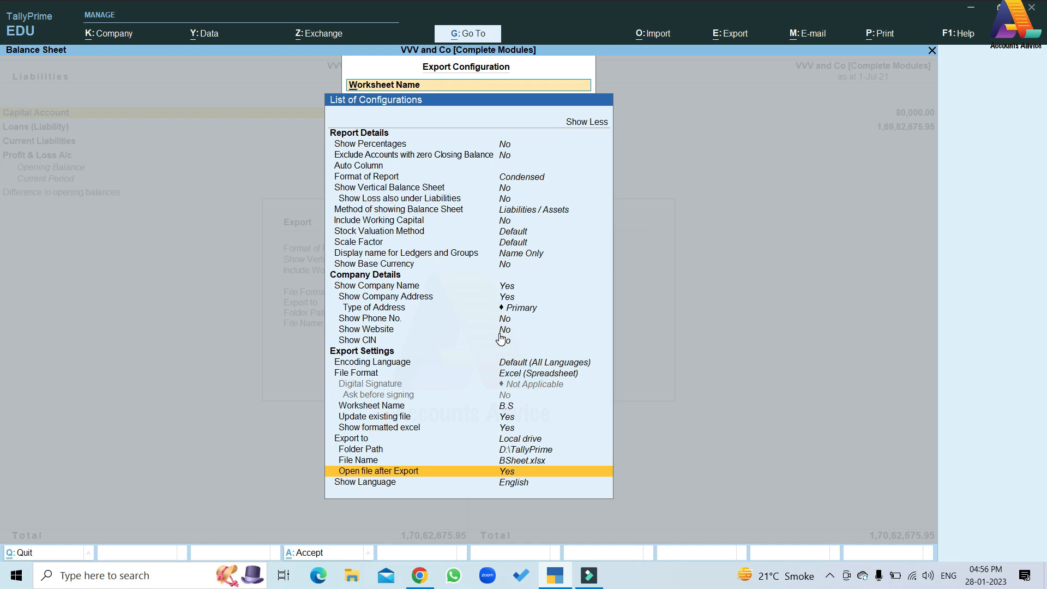
key(Down)
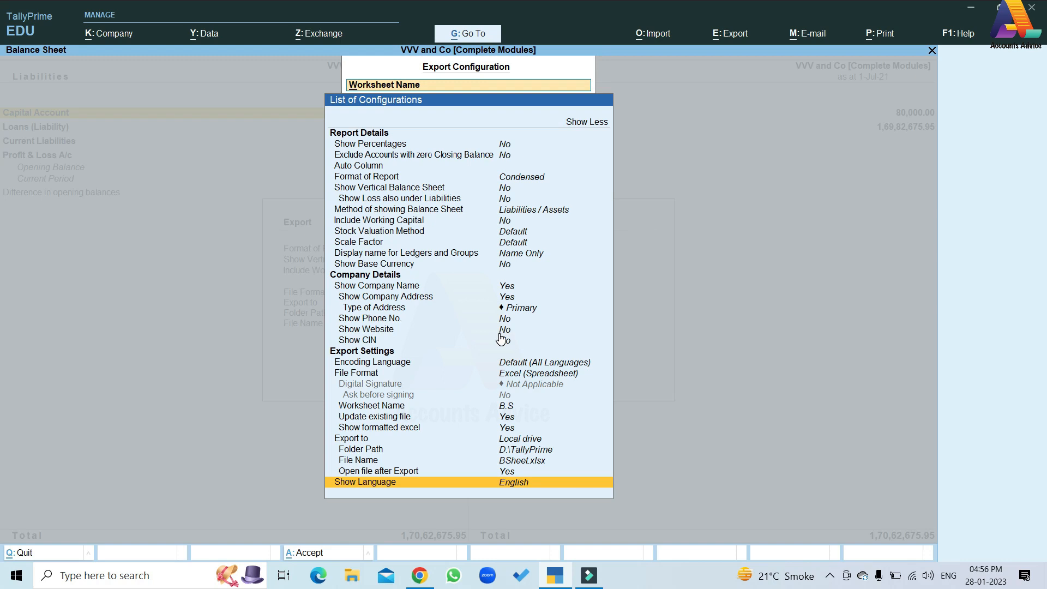
- Leave the export configuration, export the Balance Sheet to BSheet.xlsx, and maximize the opened Excel workbook
key(Escape)
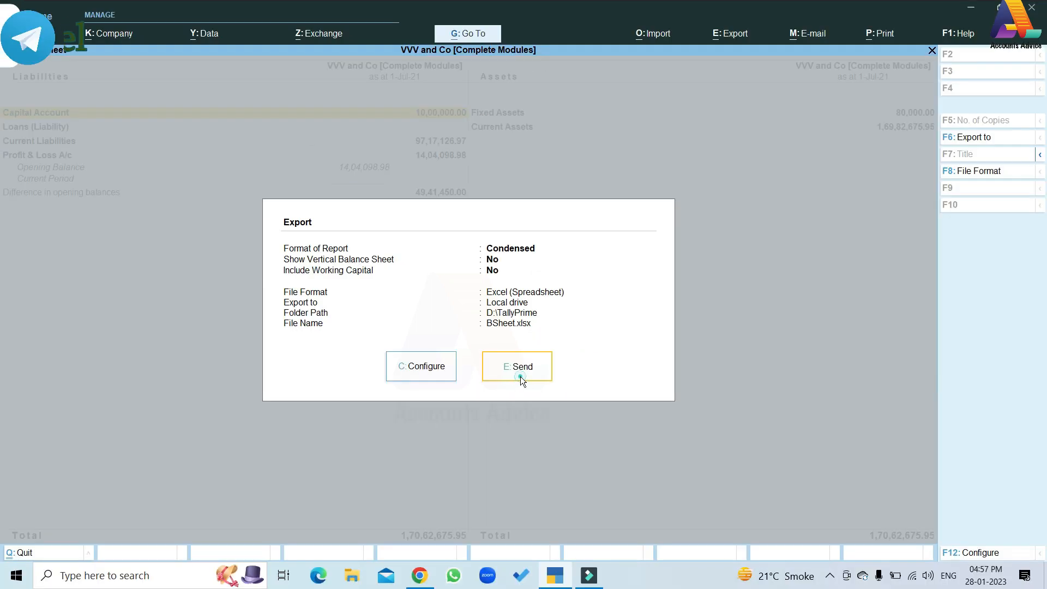
click(588, 419)
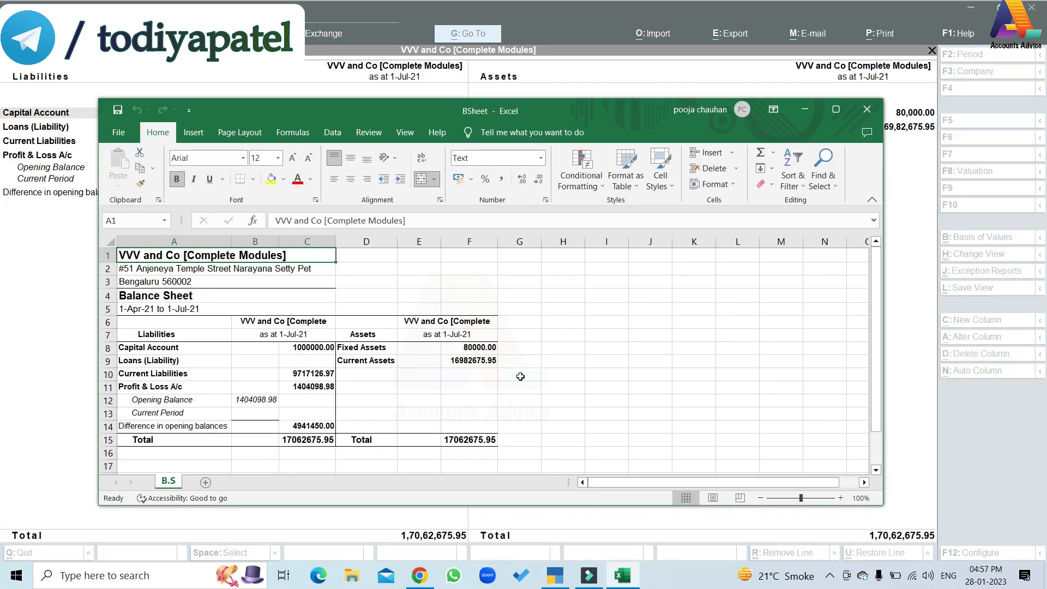
click(836, 109)
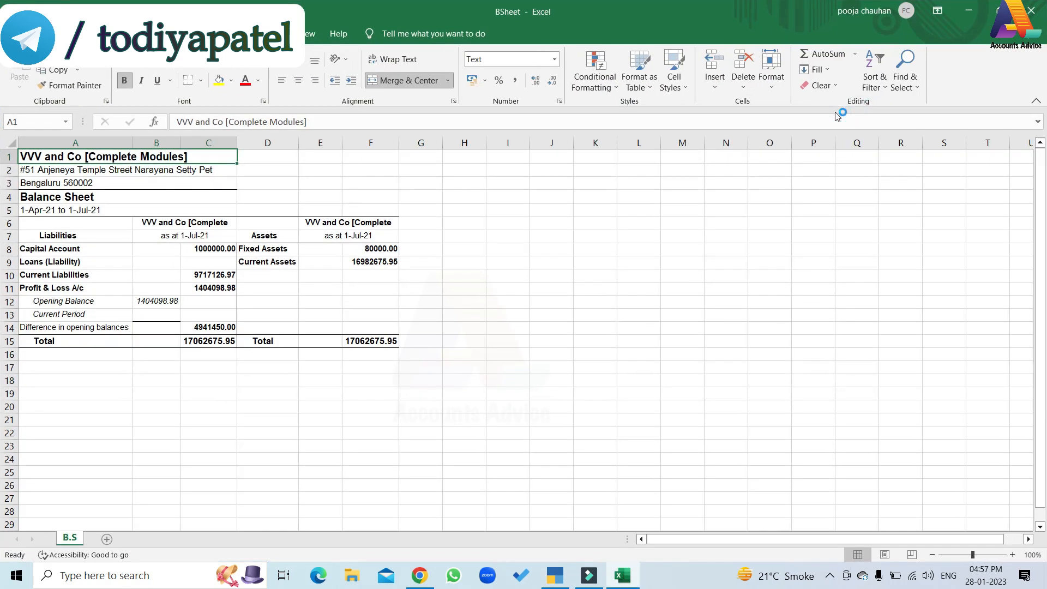